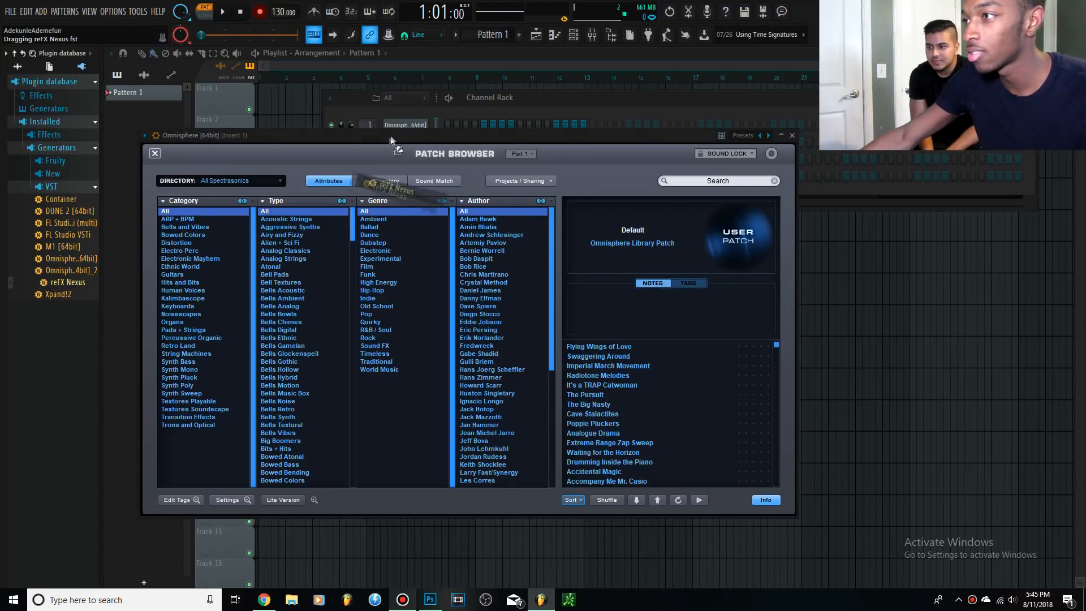
- Add the reFX Nexus plugin as a new channel in the Channel Rack
{"action": "left_click_drag", "start_coordinate": [400, 111], "coordinate": [403, 116]}
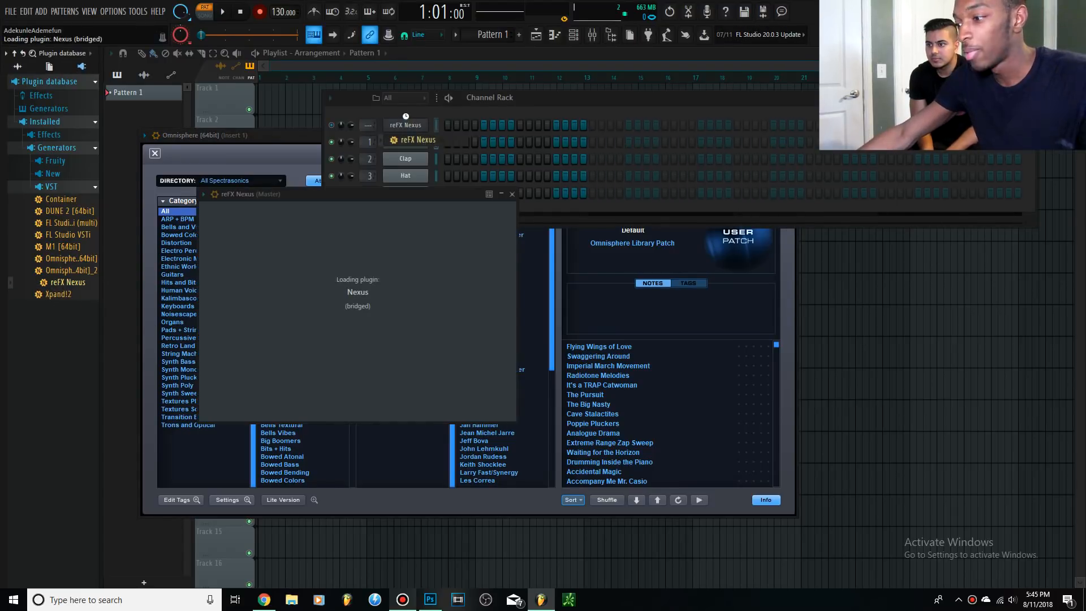
{"action": "left_click", "coordinate": [454, 124]}
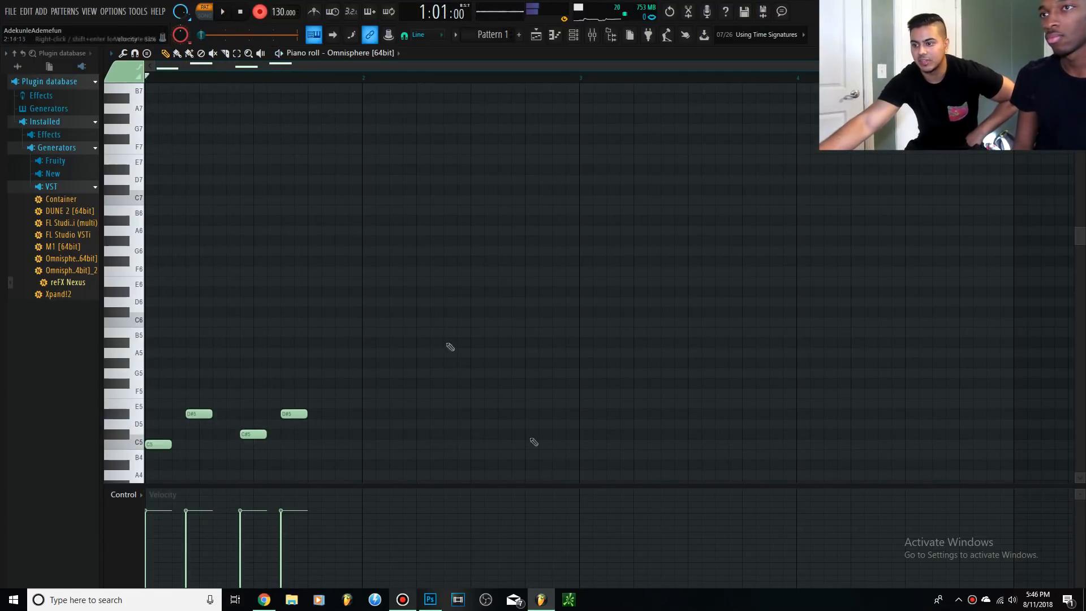
- Lengthen the first C5 note of the Omnisphere melody, play it, and transpose all the notes down two semitones
{"action": "left_click_drag", "start_coordinate": [171, 444], "coordinate": [195, 448]}
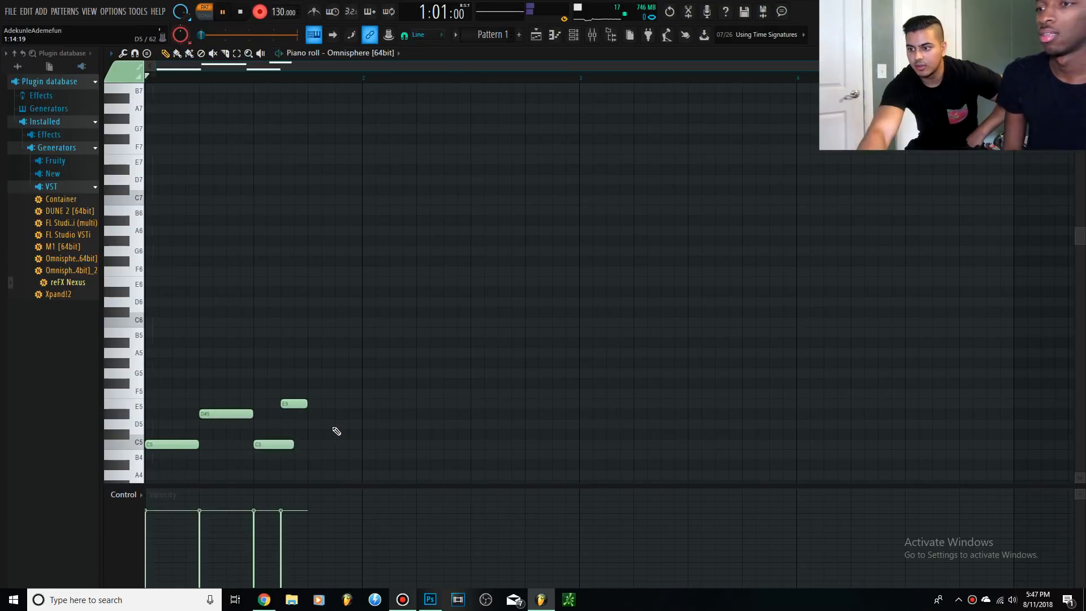
{"action": "key", "text": "space"}
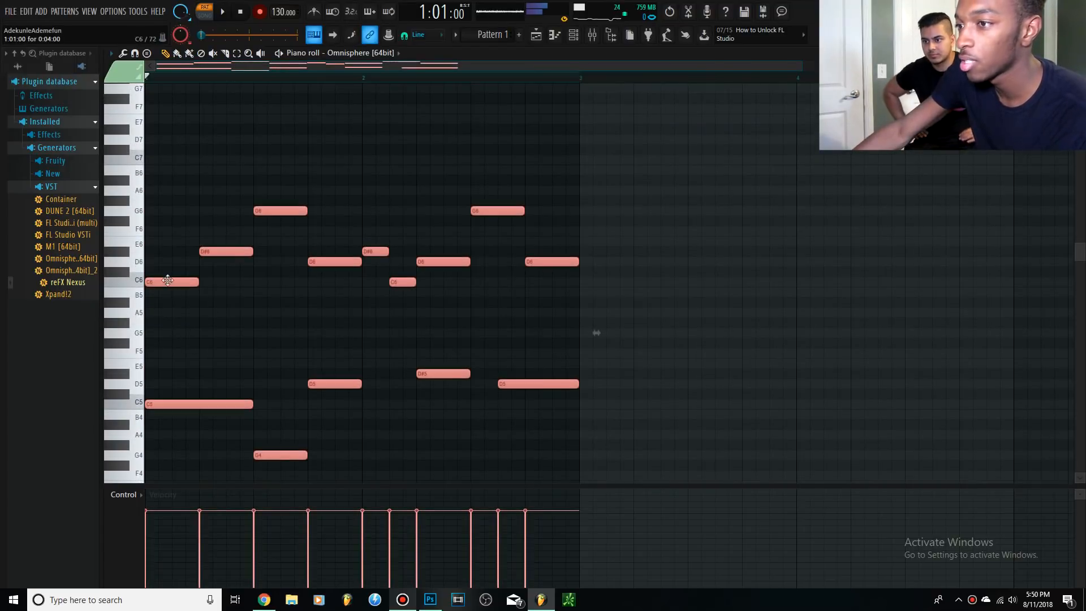
{"action": "left_click_drag", "start_coordinate": [168, 281], "coordinate": [158, 303]}
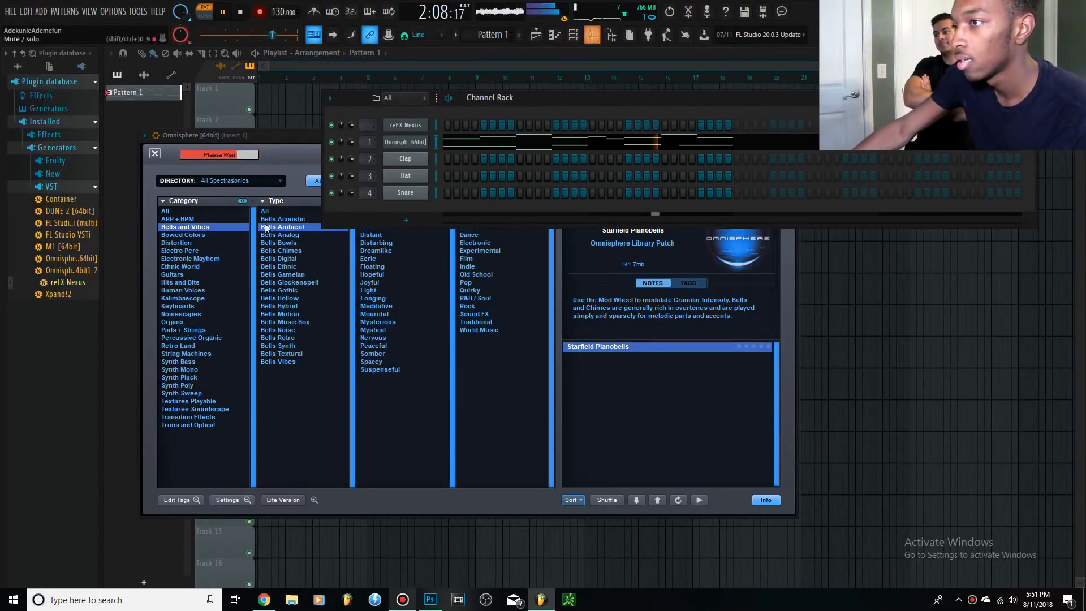
- Enable the arpeggiator of Omnisphere's Starfield Pianobells patch with a 3-octave range and play the pattern
{"action": "left_click", "coordinate": [155, 154]}
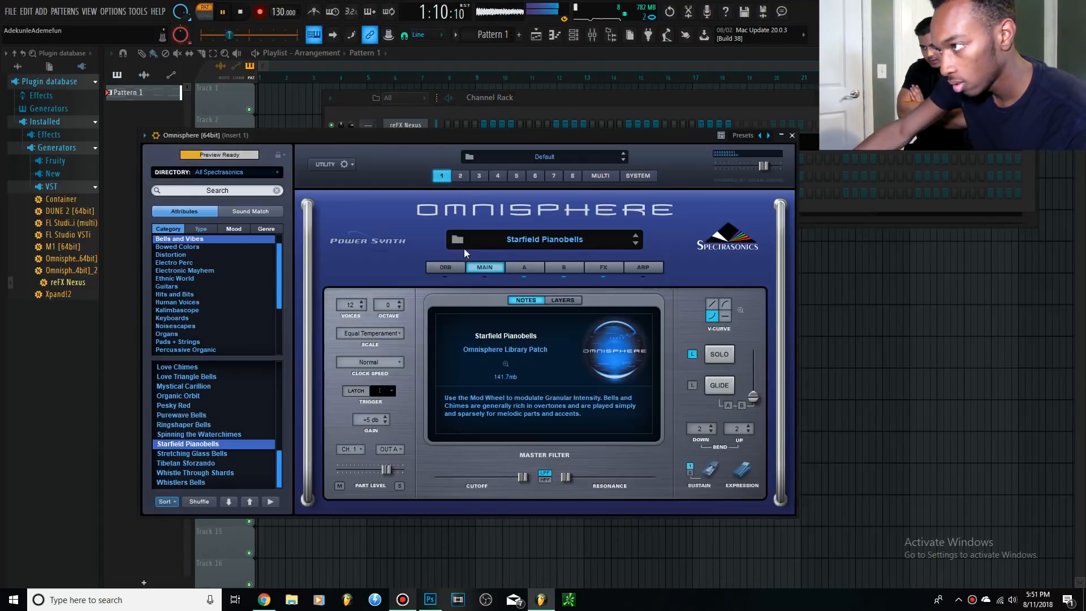
{"action": "left_click", "coordinate": [649, 276]}
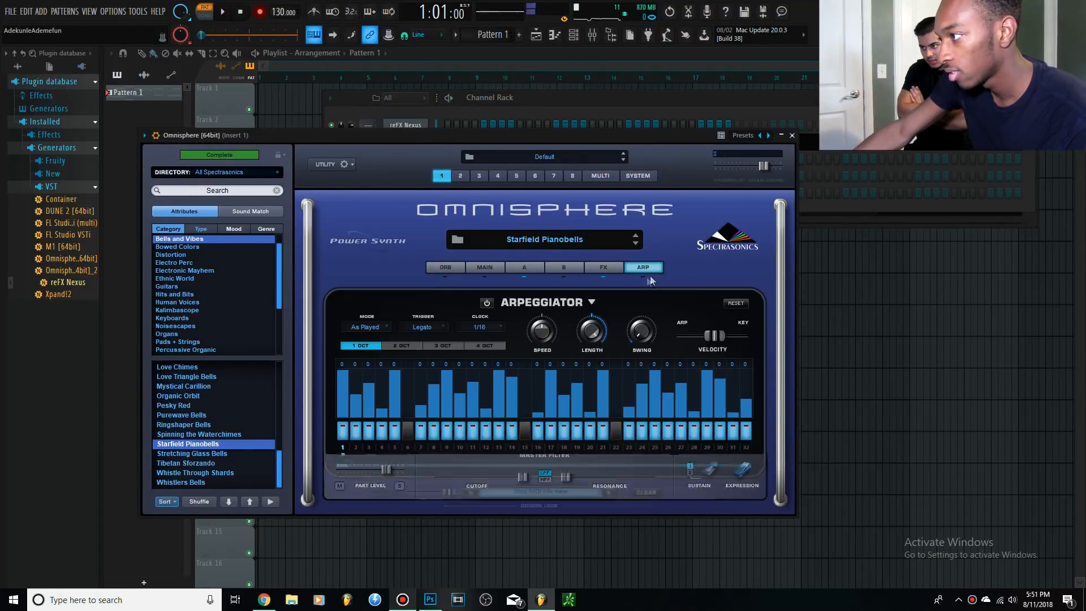
{"action": "left_click", "coordinate": [433, 346]}
{"action": "key", "text": "space"}
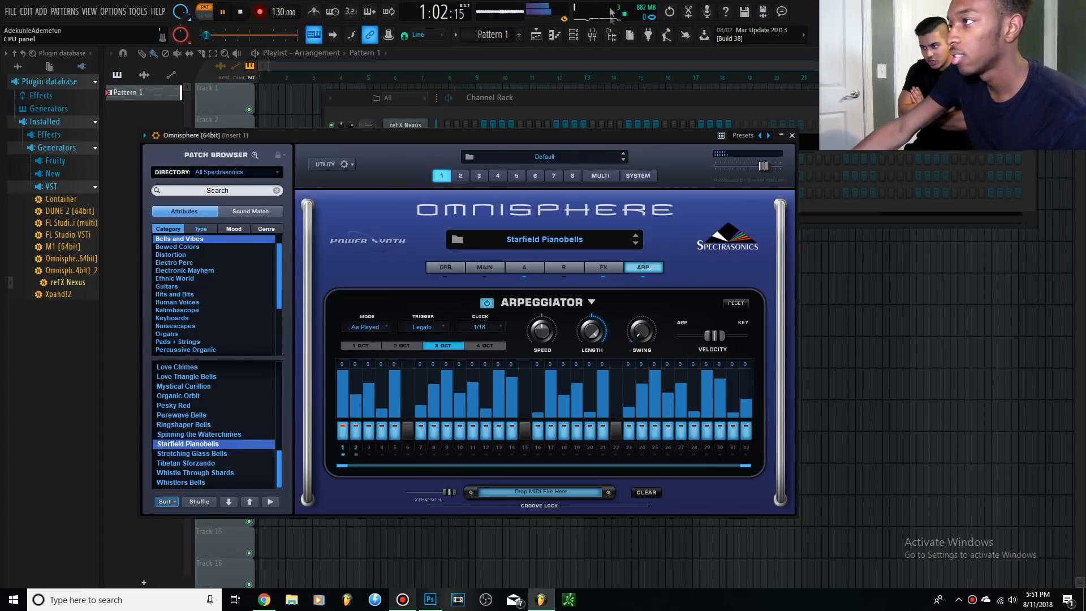
- Load the Momentary preset in Gross Beat on mixer Insert 1
{"action": "left_click", "coordinate": [594, 36]}
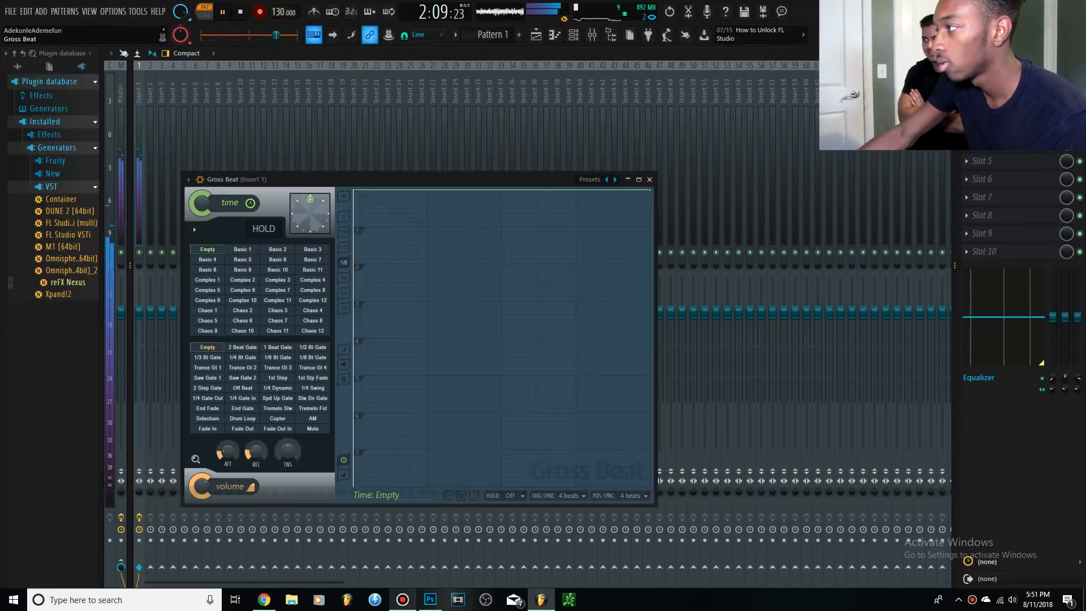
{"action": "left_click", "coordinate": [588, 185]}
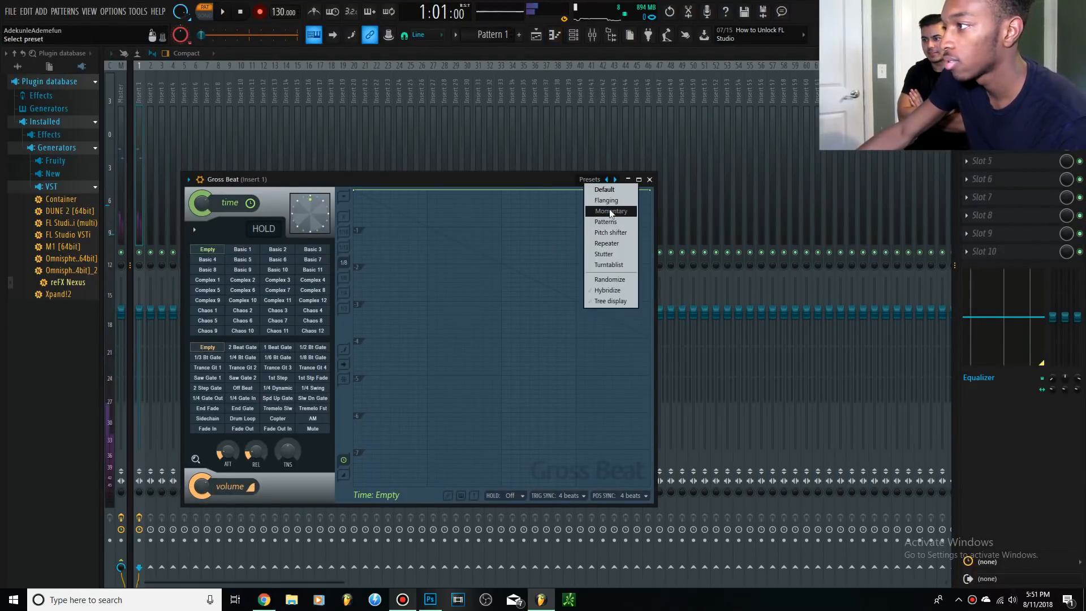
{"action": "left_click", "coordinate": [611, 211]}
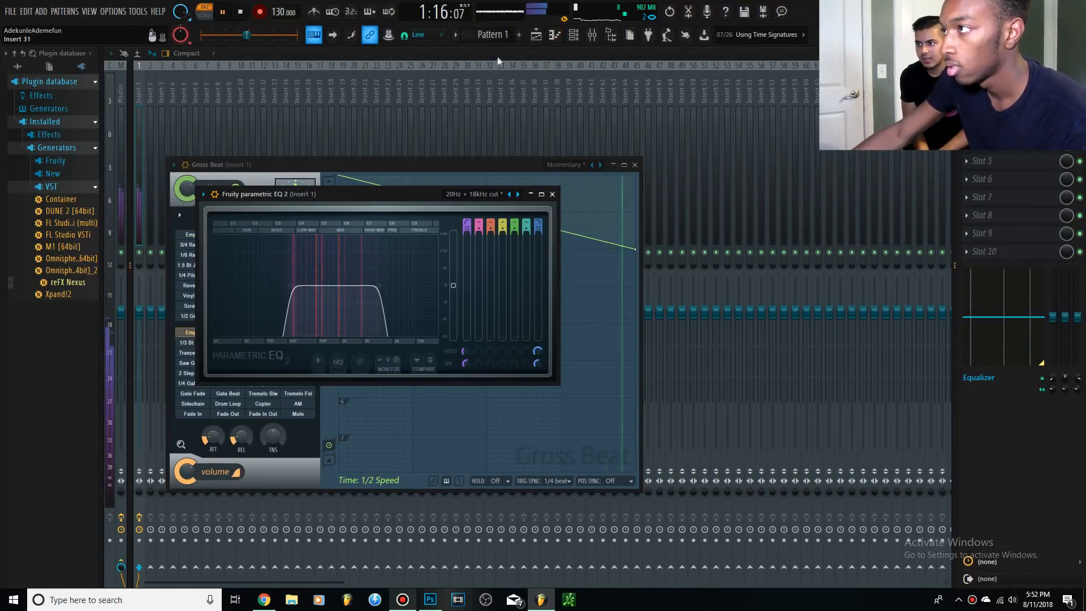
- Check the Omnisphere melody in the piano roll and Channel Rack while the pattern plays
{"action": "left_click", "coordinate": [499, 56]}
{"action": "left_click", "coordinate": [555, 36]}
{"action": "left_click", "coordinate": [574, 36]}
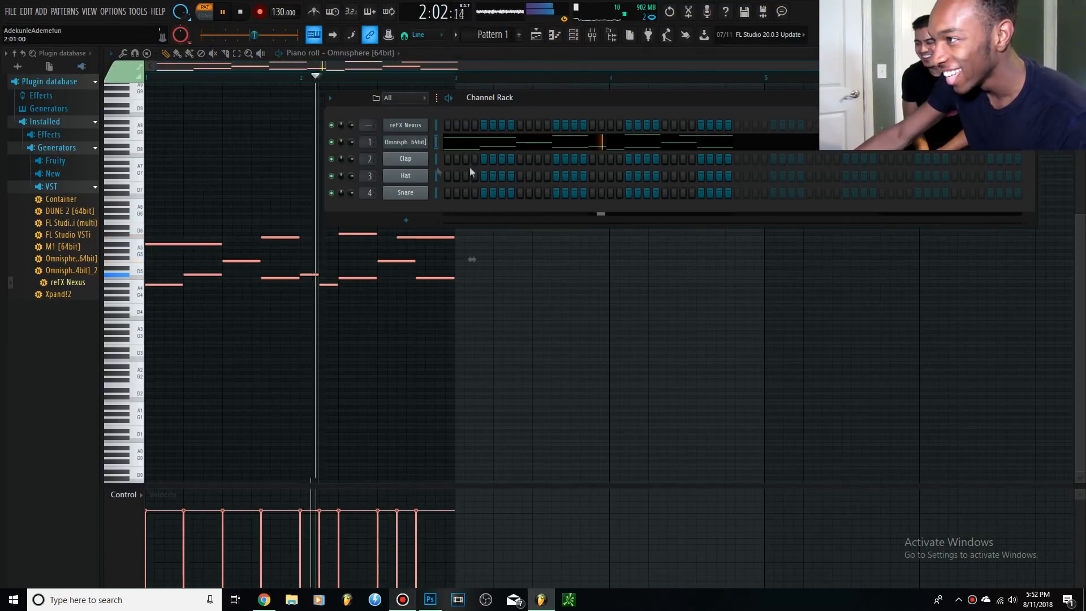
{"action": "key", "text": "space"}
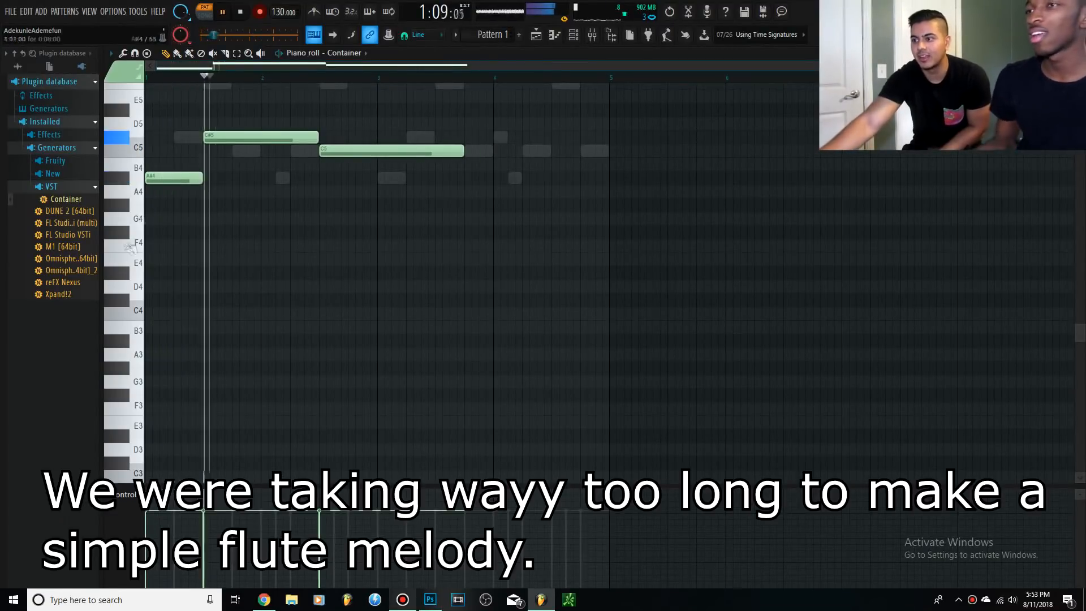
- Add a fourth long note to the Container flute melody and place it on C#5 starting midway through bar 3
{"action": "left_click", "coordinate": [495, 166]}
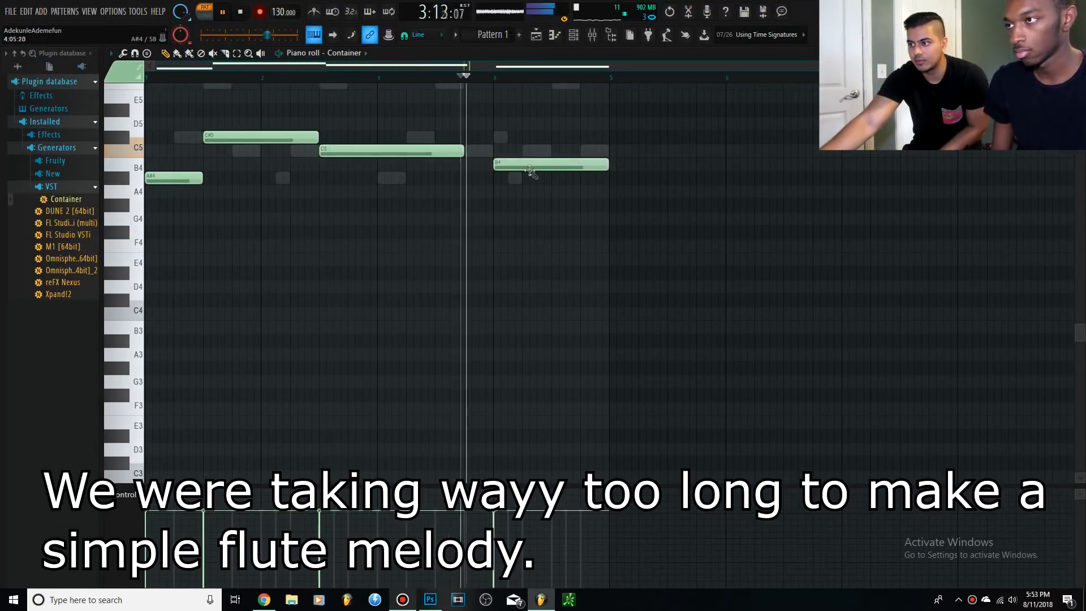
{"action": "left_click_drag", "start_coordinate": [529, 170], "coordinate": [496, 168]}
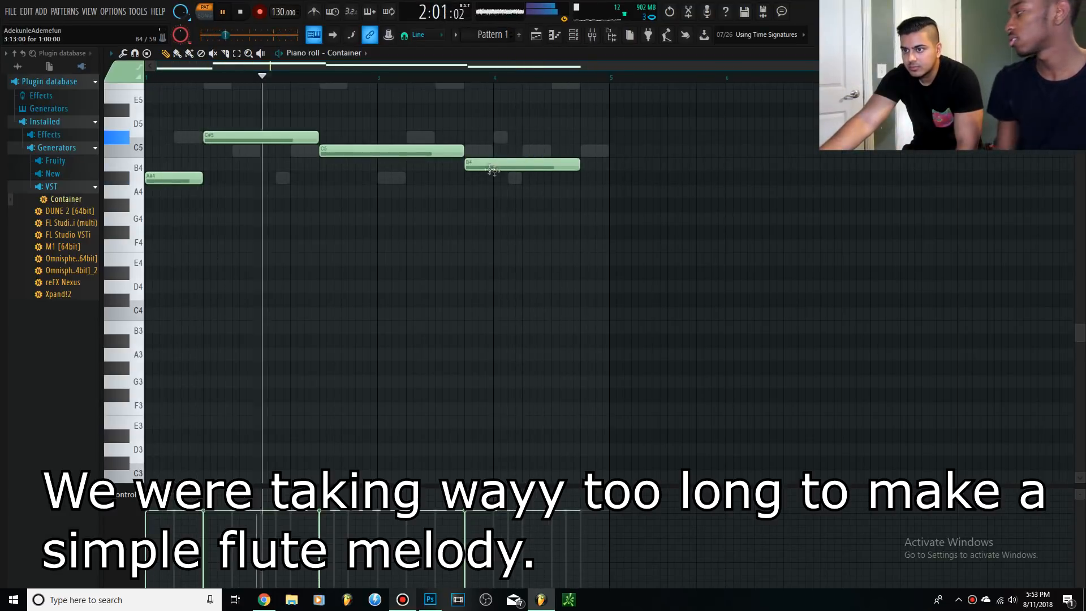
{"action": "left_click_drag", "start_coordinate": [553, 163], "coordinate": [456, 137]}
{"action": "key", "text": "space"}
{"action": "left_click", "coordinate": [559, 42]}
{"action": "left_click", "coordinate": [559, 42]}
- Shorten the flute's C5 note to end midway through bar 3 and lower the last C#5 note to A#4
{"action": "left_click_drag", "start_coordinate": [462, 151], "coordinate": [434, 151]}
{"action": "key", "text": "space"}
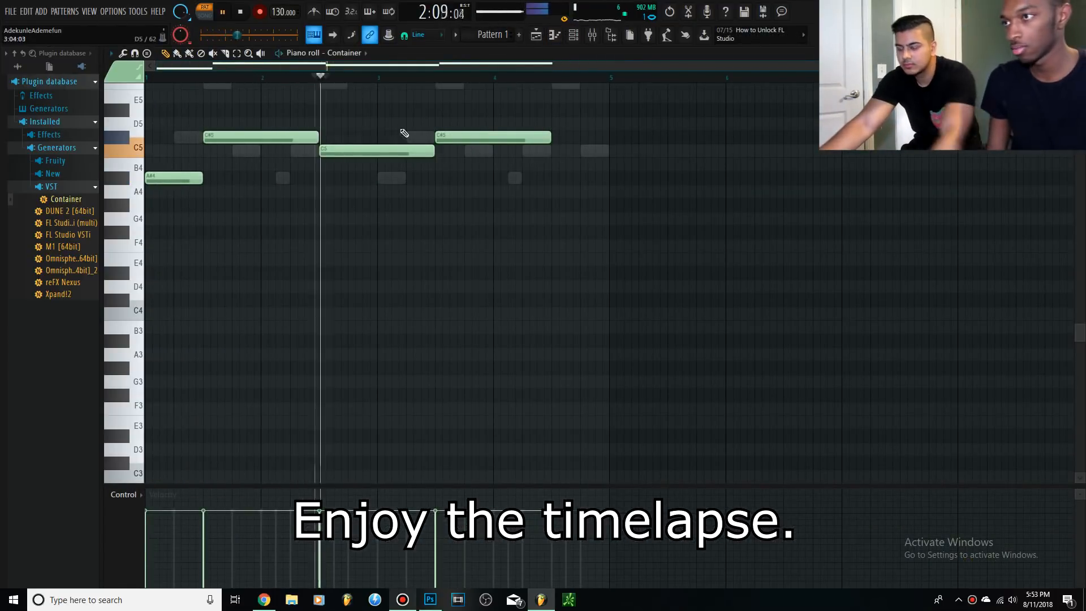
{"action": "key", "text": "space"}
{"action": "left_click_drag", "start_coordinate": [505, 141], "coordinate": [507, 182]}
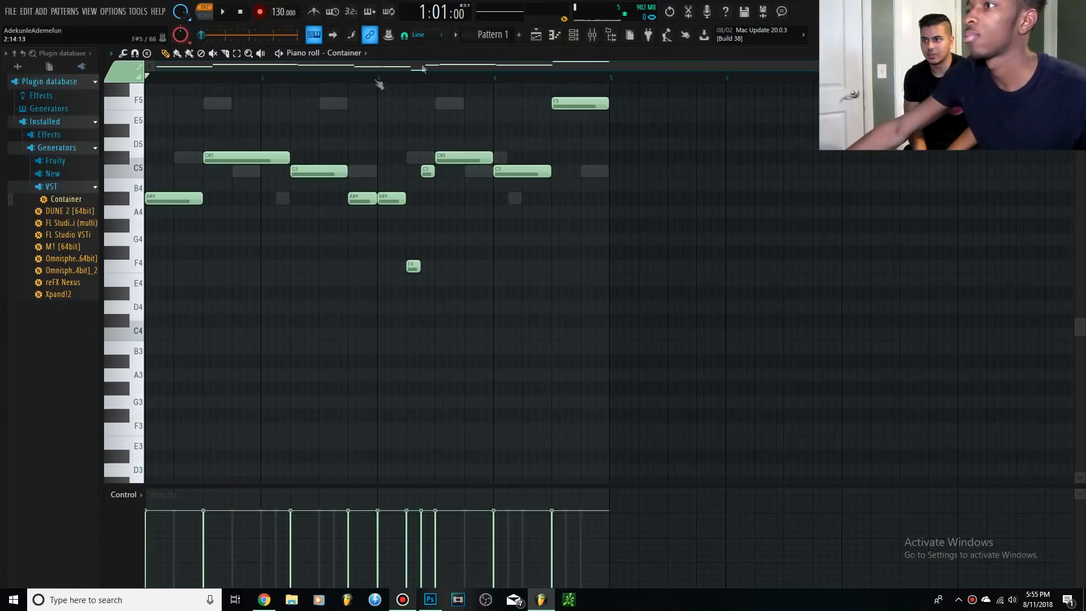
- Move the Container channel below Omnisphere in the Channel Rack and route it to mixer Insert 2
{"action": "left_click", "coordinate": [555, 36]}
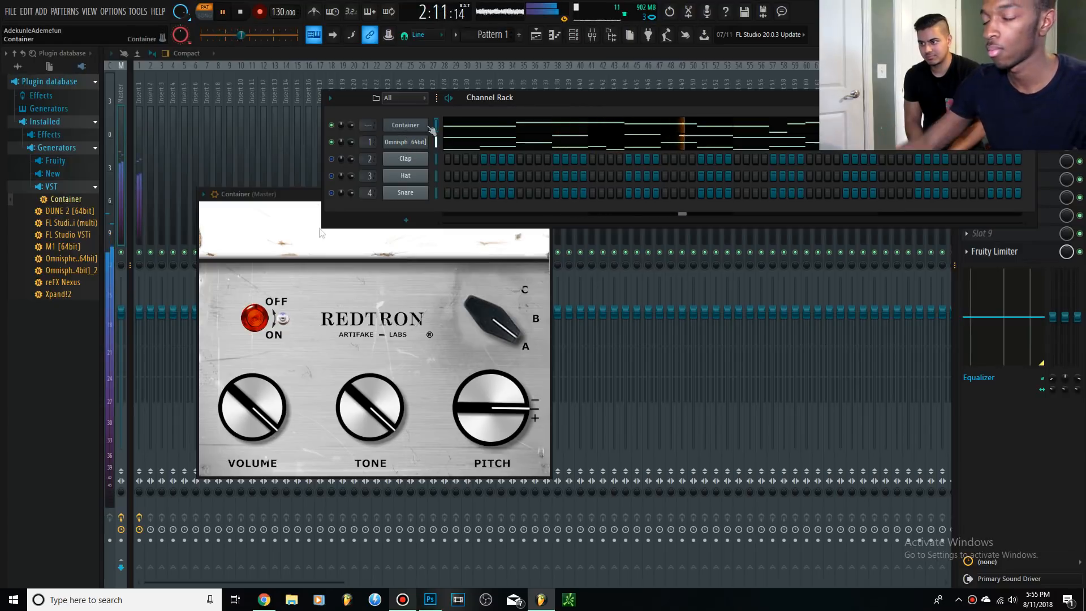
{"action": "key", "text": "alt+Down"}
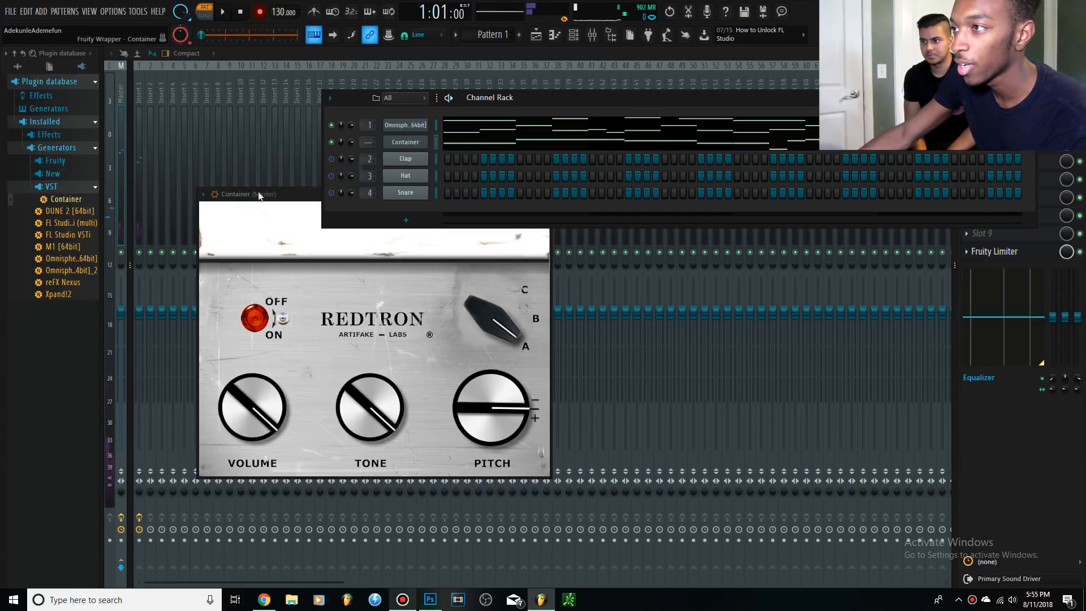
{"action": "scroll", "coordinate": [367, 142], "scroll_direction": "up", "scroll_amount": 2}
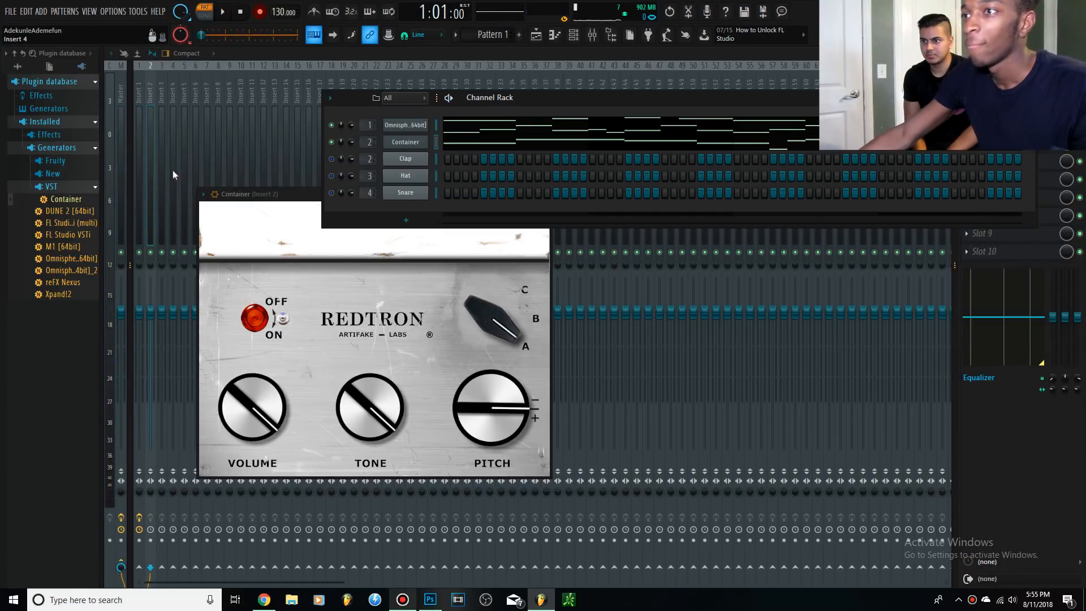
{"action": "left_click", "coordinate": [146, 162]}
- Add Fruity Reeverb 2 to the first effect slot of Insert 2 and set its wet level to 67%
{"action": "left_click", "coordinate": [967, 88]}
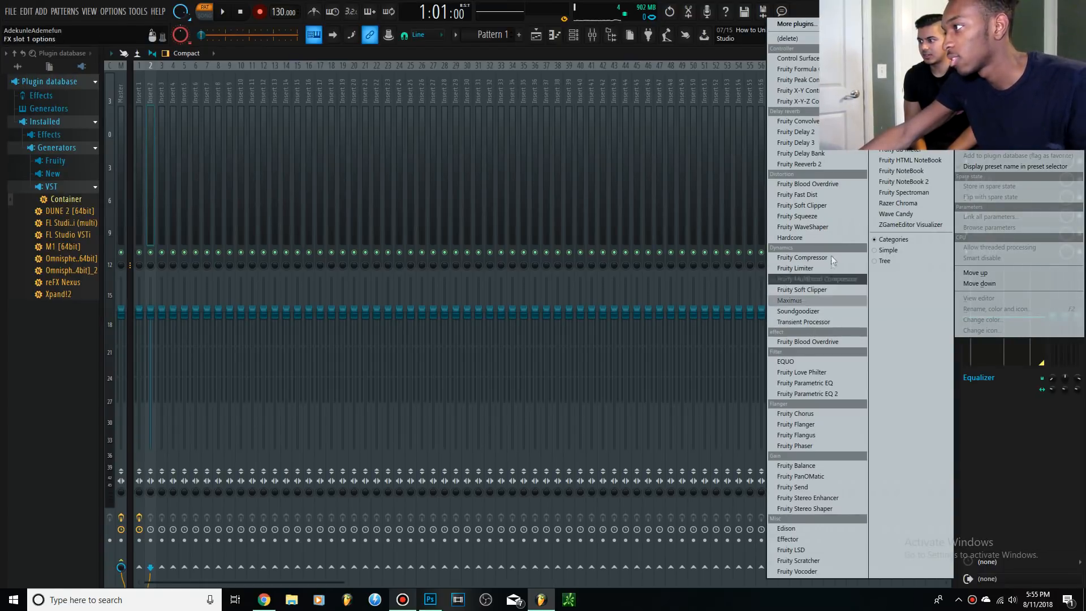
{"action": "left_click", "coordinate": [828, 164]}
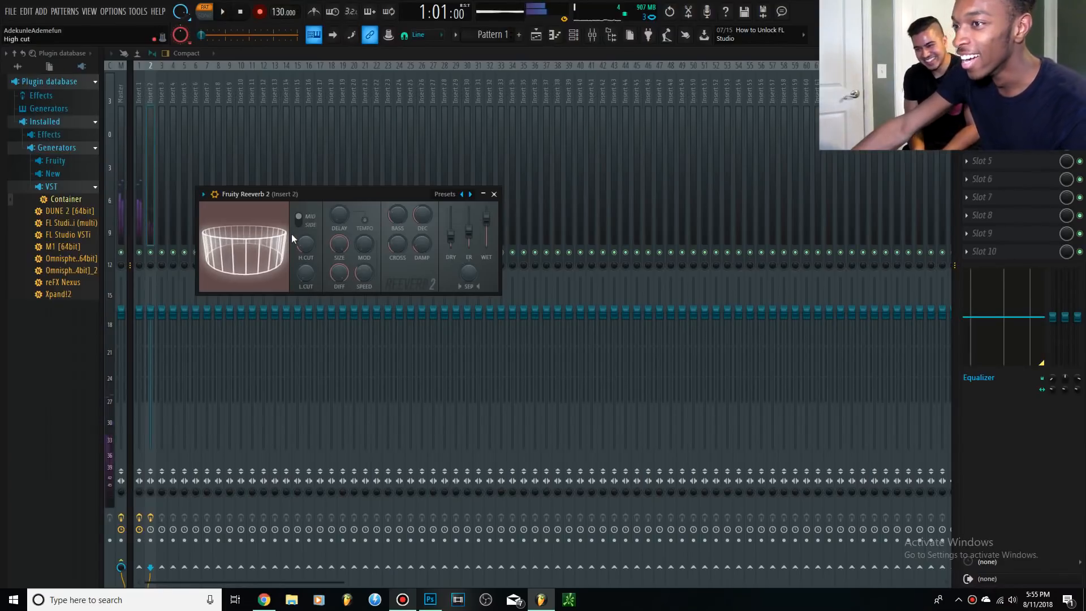
{"action": "left_click_drag", "start_coordinate": [489, 219], "coordinate": [492, 222]}
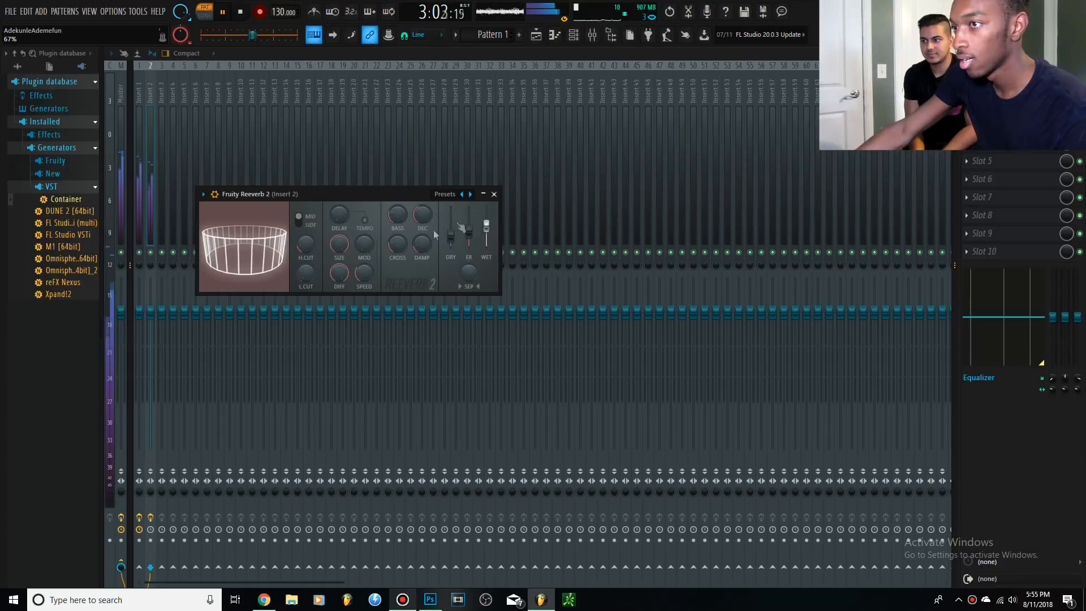
{"action": "key", "text": "space"}
{"action": "left_click", "coordinate": [154, 248]}
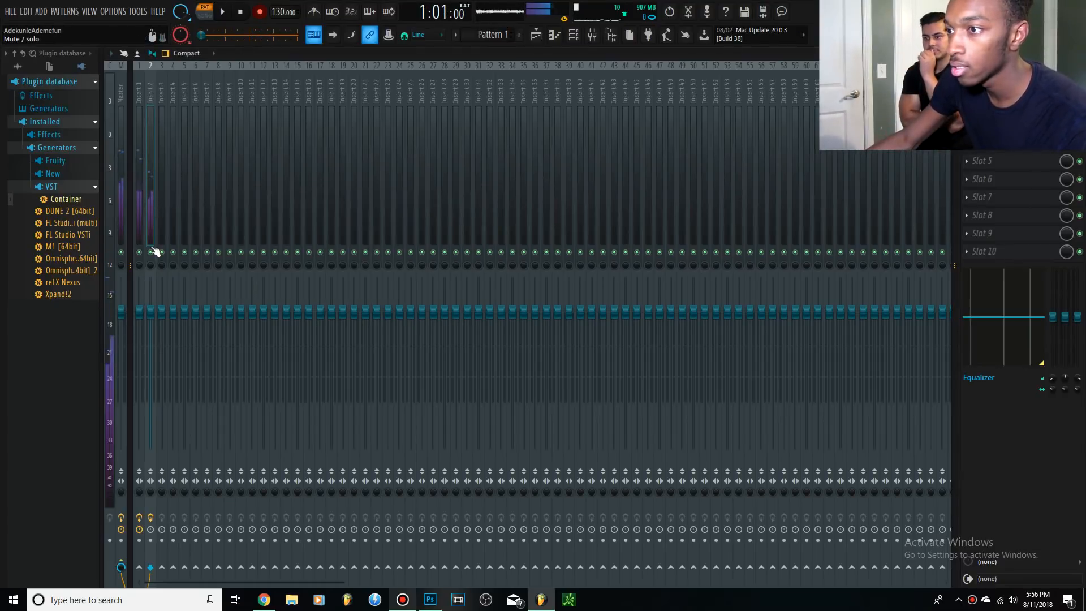
{"action": "left_click", "coordinate": [985, 124]}
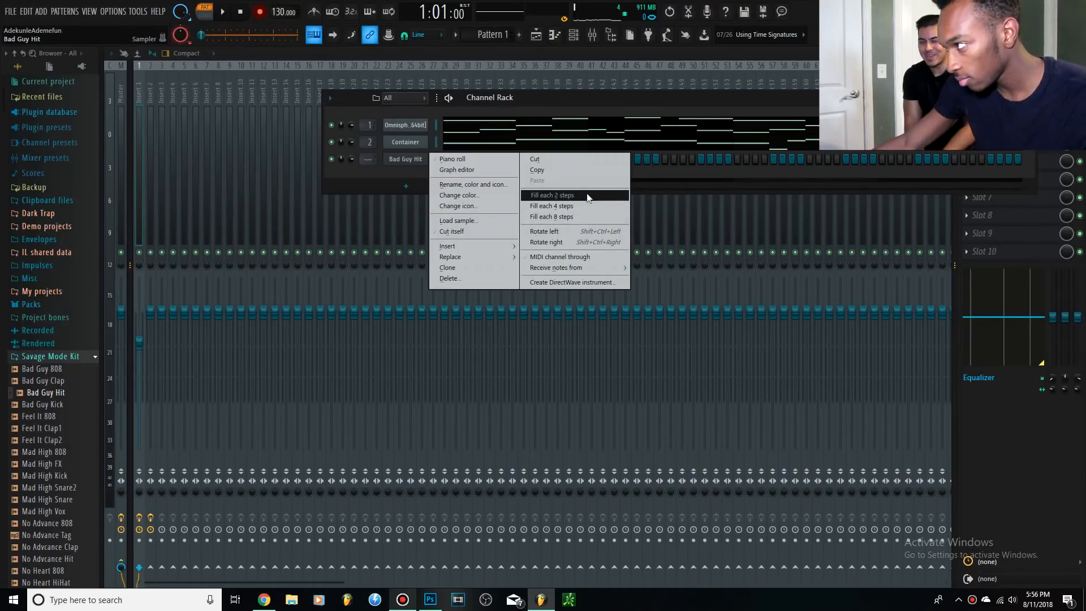
- Fill every 2 steps of the Bad Guy Hit channel and extend all its piano roll notes with quick legato
{"action": "left_click", "coordinate": [588, 197]}
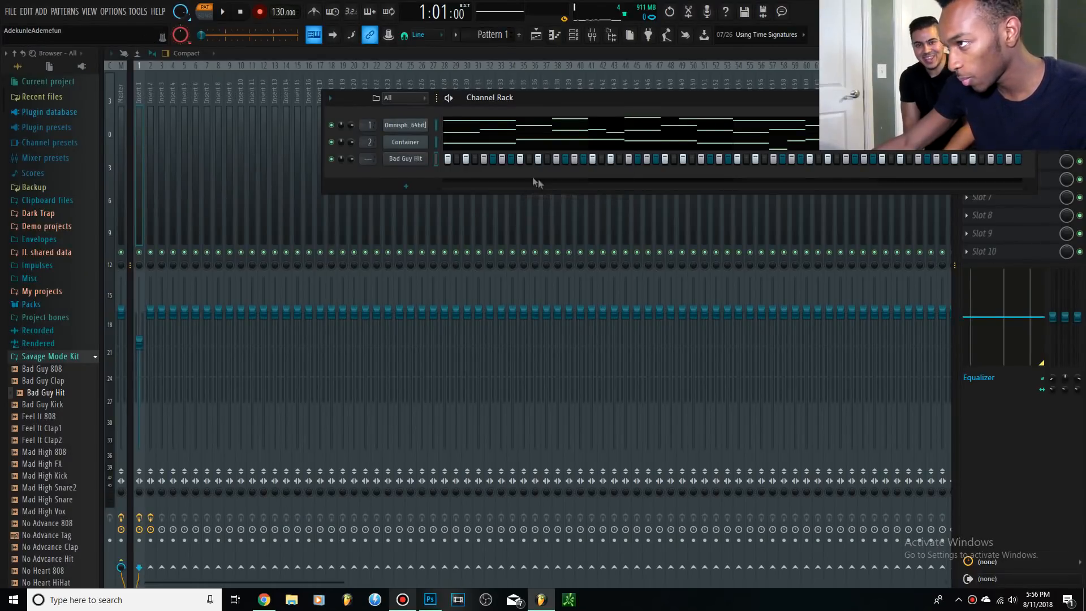
{"action": "right_click", "coordinate": [408, 166]}
{"action": "left_click", "coordinate": [460, 156]}
{"action": "left_click_drag", "start_coordinate": [655, 403], "coordinate": [117, 3]}
{"action": "key", "text": "ctrl+l"}
{"action": "left_click", "coordinate": [791, 323], "text": "ctrl"}
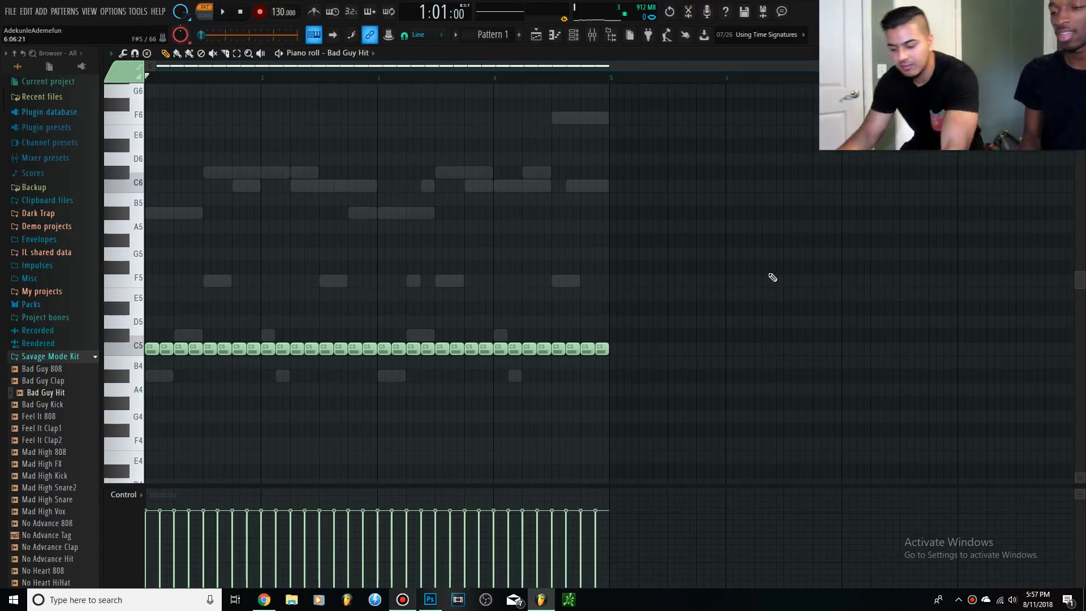
{"action": "key", "text": "alt+u"}
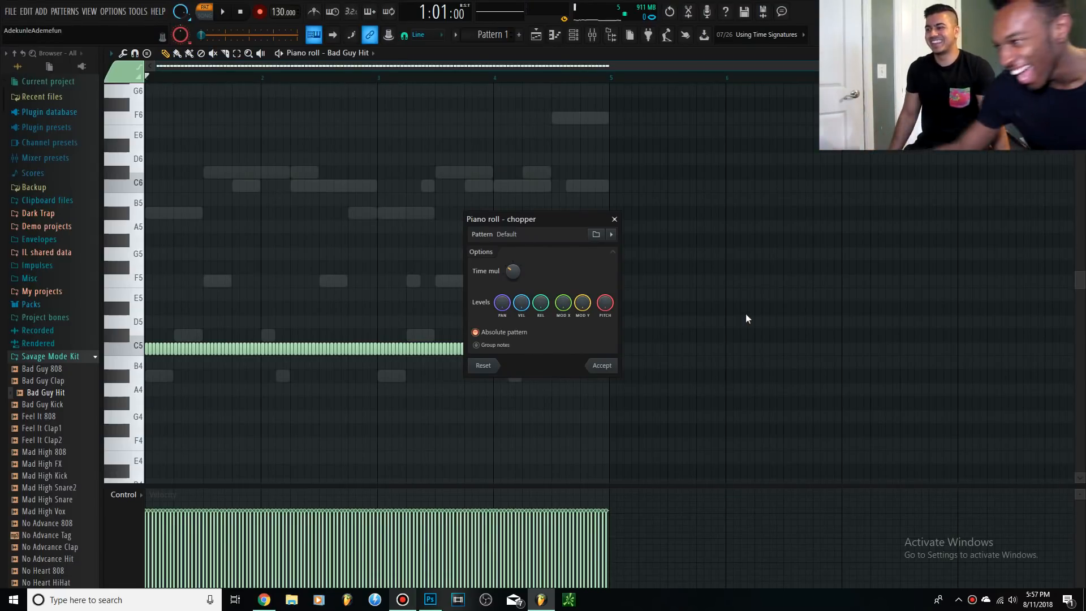
{"action": "left_click", "coordinate": [602, 365]}
{"action": "key", "text": "ctrl+z"}
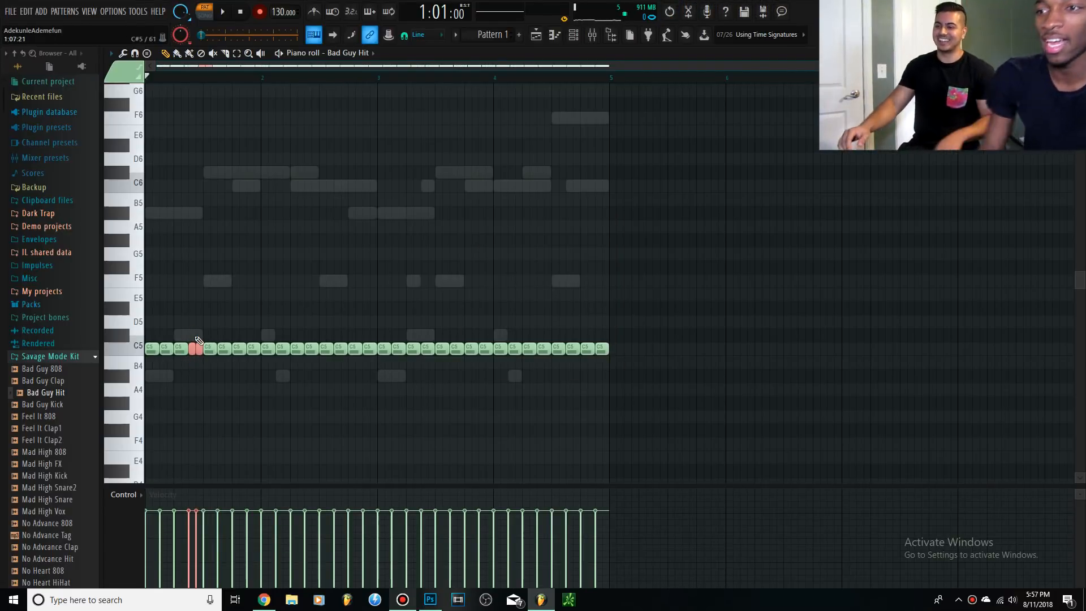
- Play the Bad Guy Hit pattern and lower a hi-hat note near the end of bar 4 to G4
{"action": "key", "text": "space"}
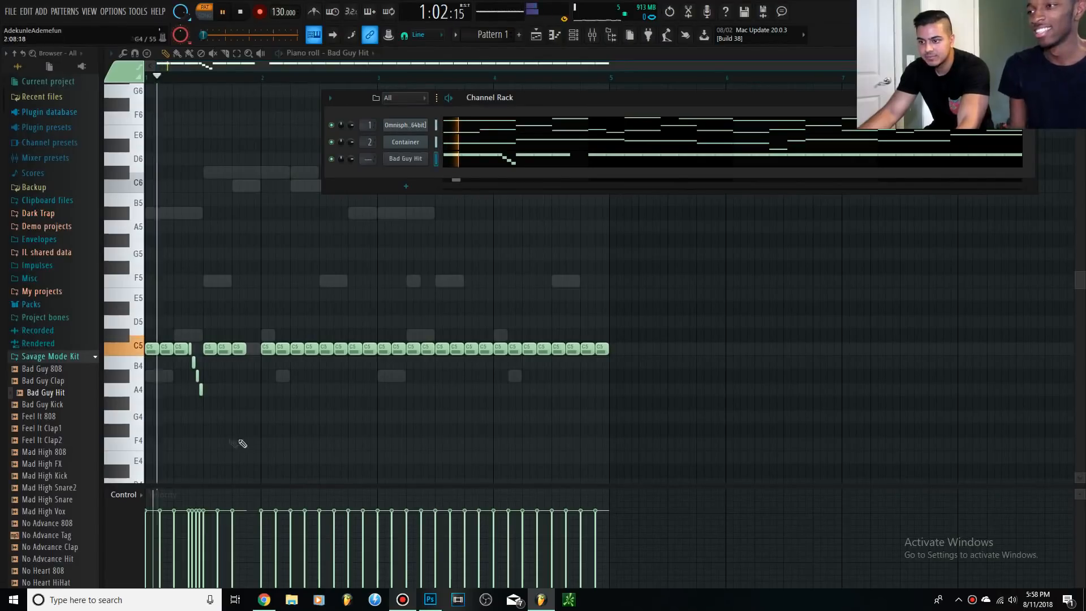
{"action": "key", "text": "space"}
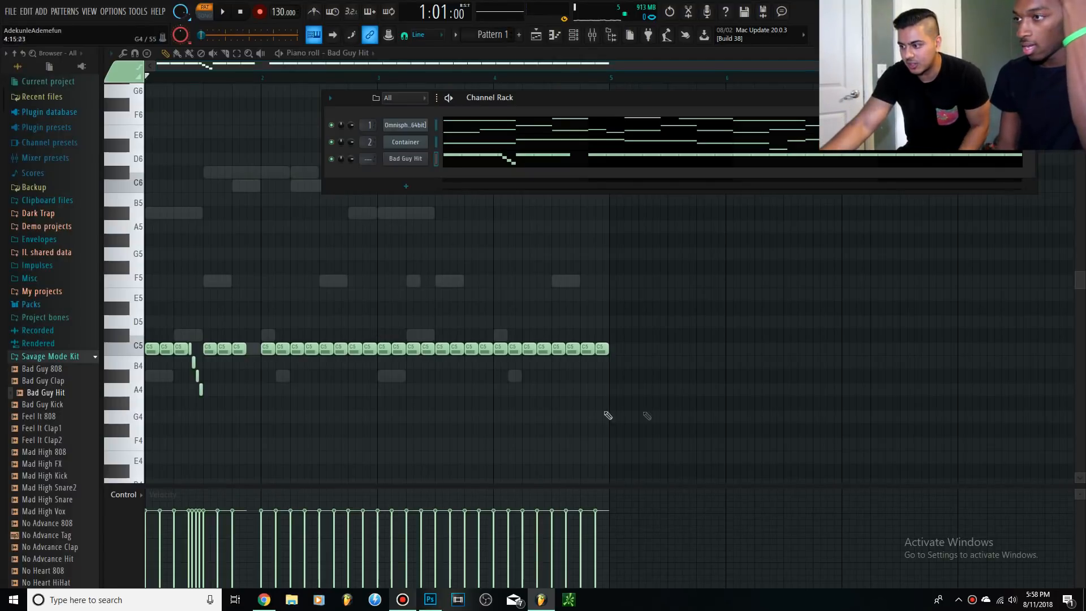
{"action": "left_click_drag", "start_coordinate": [586, 351], "coordinate": [585, 424]}
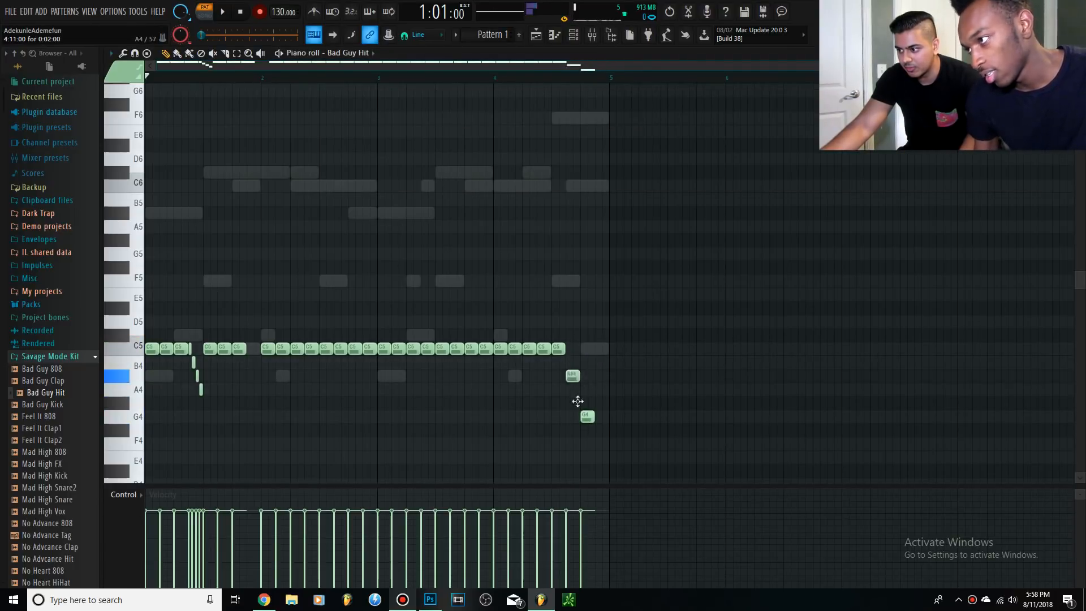
- Listen to the hi-hat pattern and place a rapid note roll on E4 near the end of bar 1
{"action": "scroll", "coordinate": [591, 407], "scroll_direction": "down", "scroll_amount": 5}
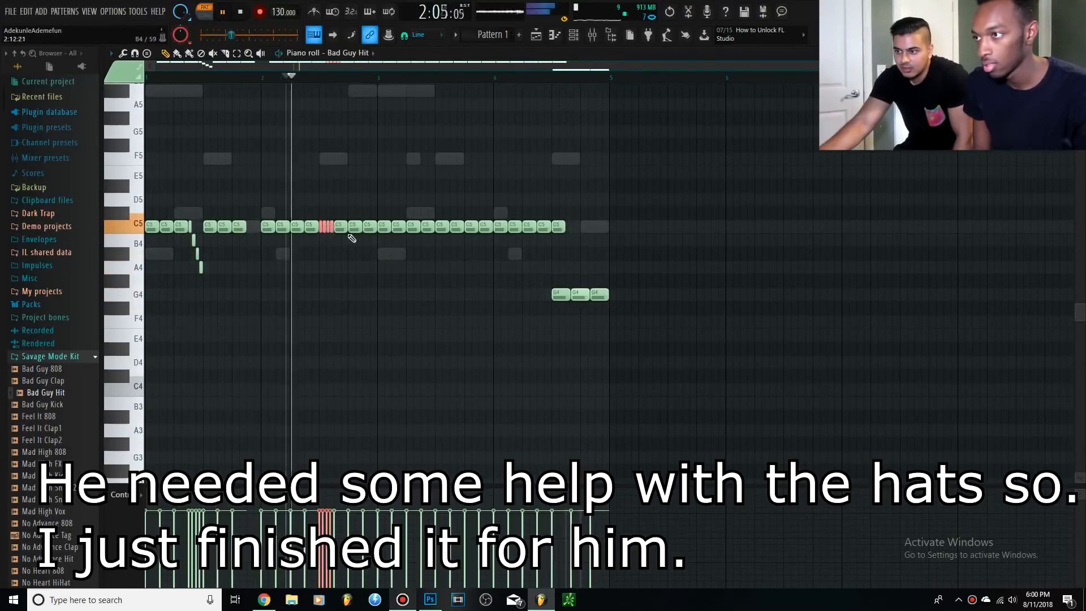
{"action": "key", "text": "space"}
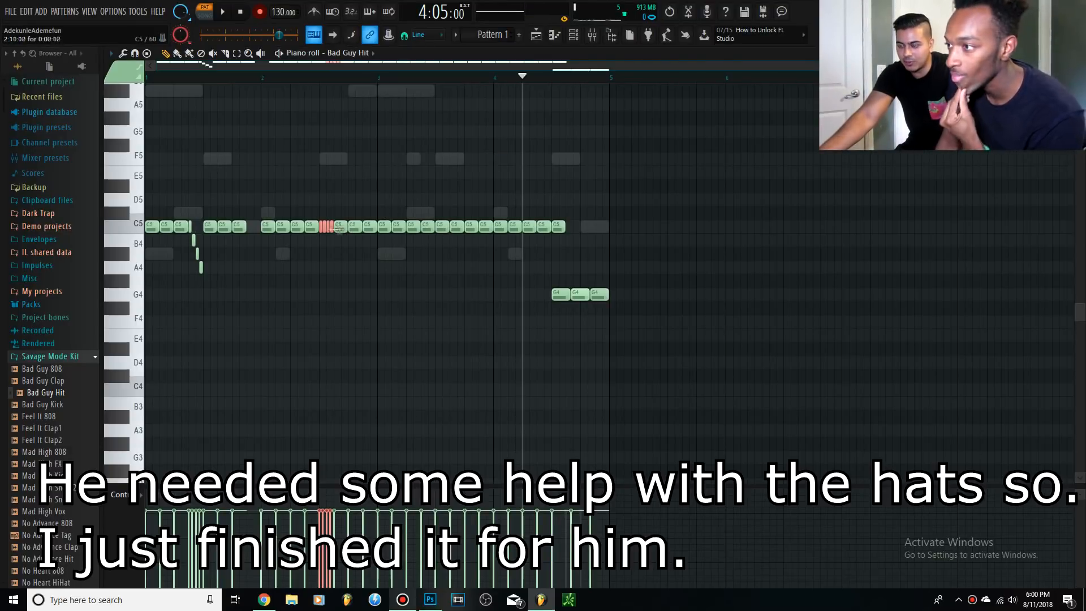
{"action": "left_click", "coordinate": [235, 335]}
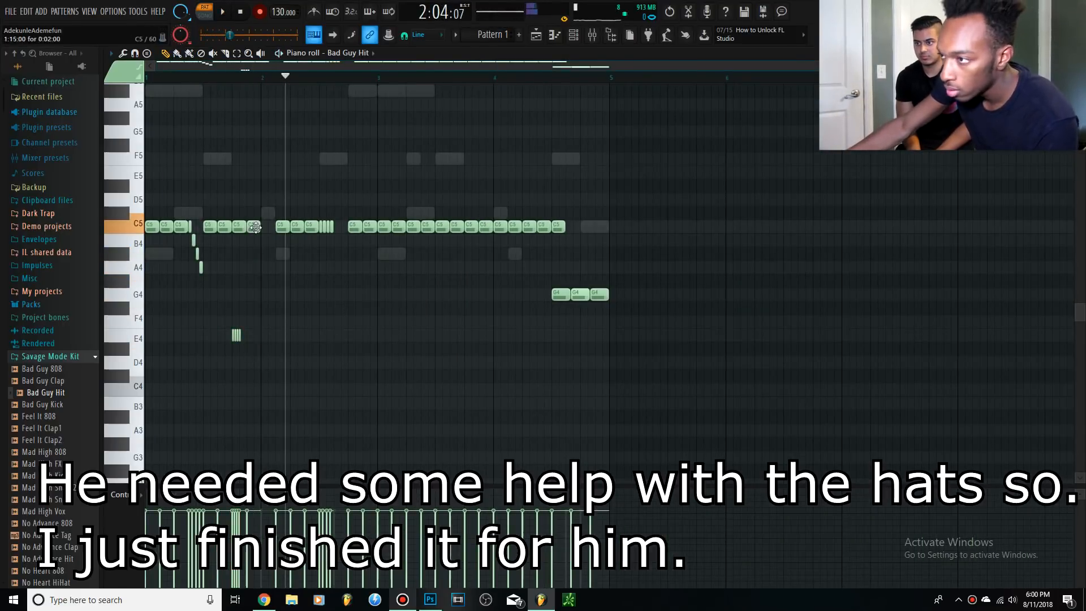
- Delete C5 hi-hat notes late in bar 1 and in the first half of bar 2, checking the groove by playback
{"action": "right_click", "coordinate": [240, 227]}
{"action": "key", "text": "space"}
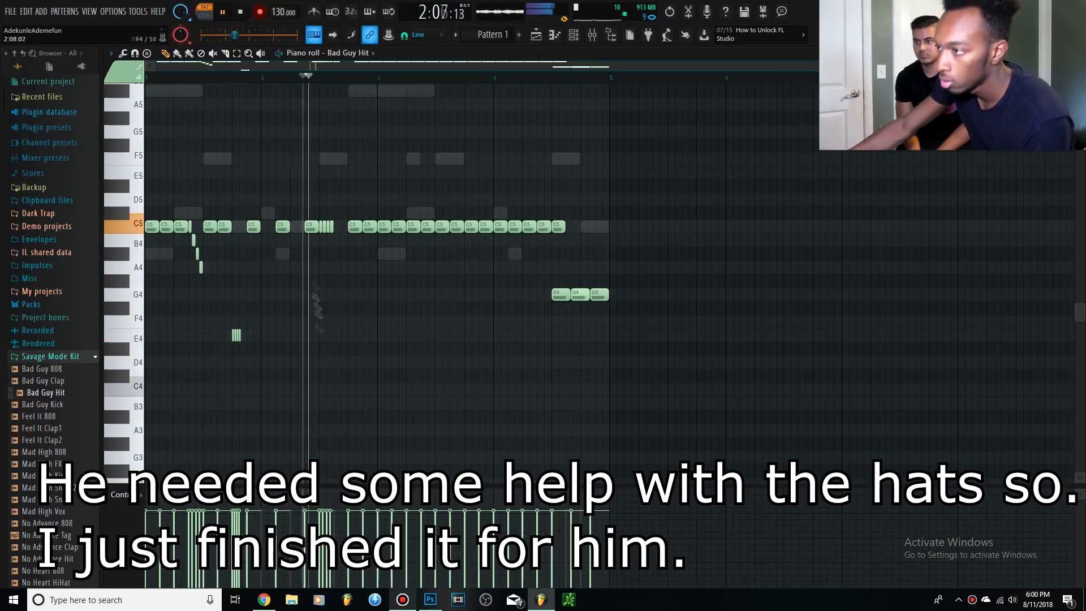
{"action": "right_click", "coordinate": [311, 226]}
{"action": "key", "text": "space"}
{"action": "key", "text": "space"}
- Replay the hi-hats, lower the last bar 2 note to D#4 and shift the nearby C5 note back to the start of bar 2
{"action": "left_click", "coordinate": [267, 78]}
{"action": "key", "text": "space"}
{"action": "key", "text": "space"}
{"action": "key", "text": "space"}
{"action": "key", "text": "space"}
{"action": "key", "text": "space"}
{"action": "left_click", "coordinate": [147, 78]}
{"action": "key", "text": "space"}
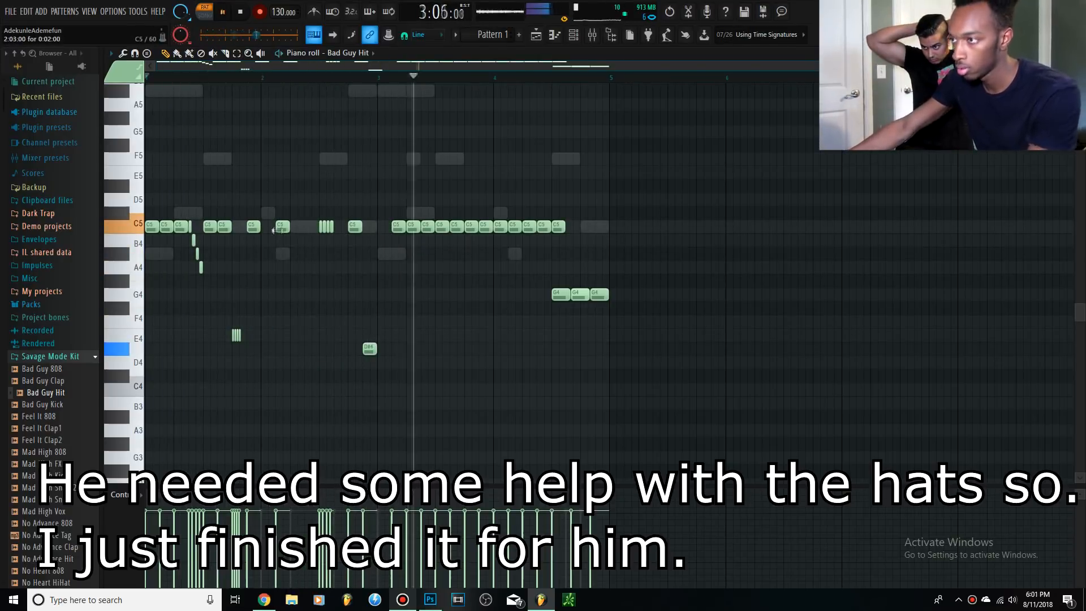
{"action": "left_click_drag", "start_coordinate": [277, 231], "coordinate": [263, 231]}
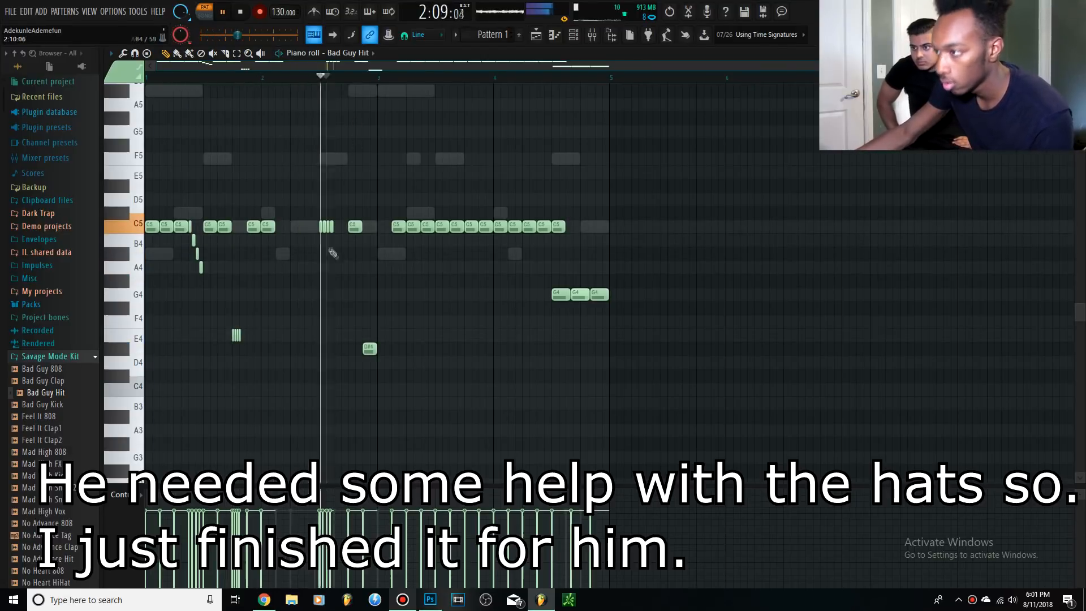
- Chop a C5 hi-hat note in the middle of bar 3 into a roll and move the preceding note to the bar's start
{"action": "left_click", "coordinate": [427, 227], "text": "ctrl"}
{"action": "key", "text": "alt+u"}
{"action": "left_click", "coordinate": [601, 366]}
{"action": "left_click", "coordinate": [378, 77]}
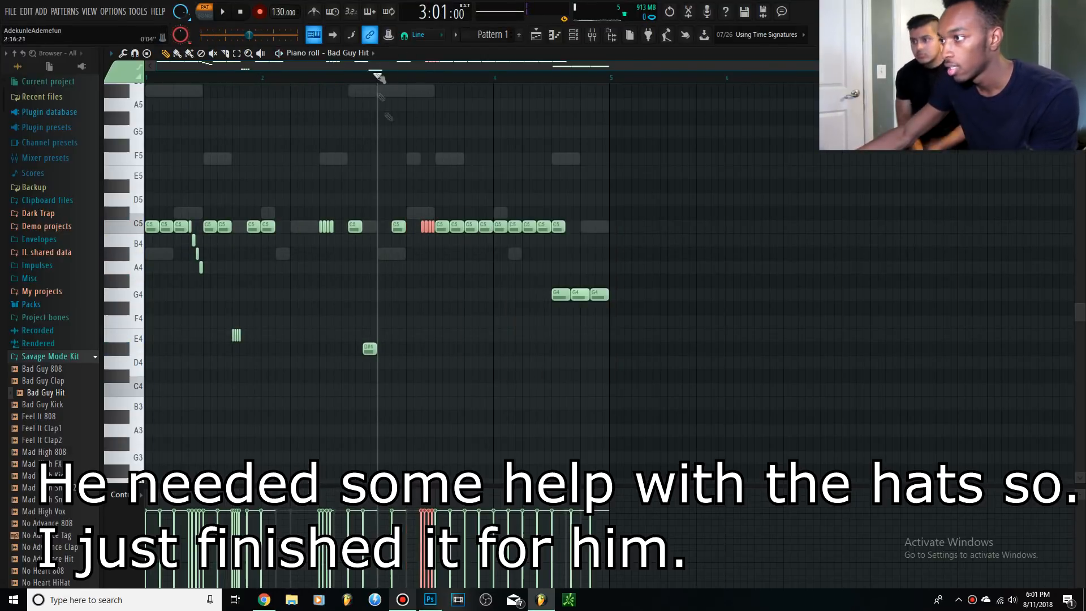
{"action": "left_click_drag", "start_coordinate": [399, 227], "coordinate": [384, 227]}
{"action": "key", "text": "space"}
{"action": "key", "text": "space"}
{"action": "key", "text": "space"}
- Thin out the C5 hi-hat notes across the rest of bar 3 and bar 4
{"action": "right_click", "coordinate": [460, 231]}
{"action": "right_click", "coordinate": [486, 228]}
{"action": "right_click", "coordinate": [501, 228]}
{"action": "right_click", "coordinate": [545, 228]}
{"action": "right_click", "coordinate": [558, 228]}
{"action": "left_click", "coordinate": [563, 226]}
- Fill the last half of bar 4 with four consecutive C5 hi-hat notes and remove a C5 note in bar 1
{"action": "left_click_drag", "start_coordinate": [562, 227], "coordinate": [556, 240]}
{"action": "left_click", "coordinate": [558, 240], "text": "ctrl"}
{"action": "key", "text": "ctrl+b"}
{"action": "key", "text": "ctrl+b"}
{"action": "key", "text": "ctrl+b"}
{"action": "left_click_drag", "start_coordinate": [632, 255], "coordinate": [557, 240]}
{"action": "key", "text": "shift+Up"}
{"action": "key", "text": "space"}
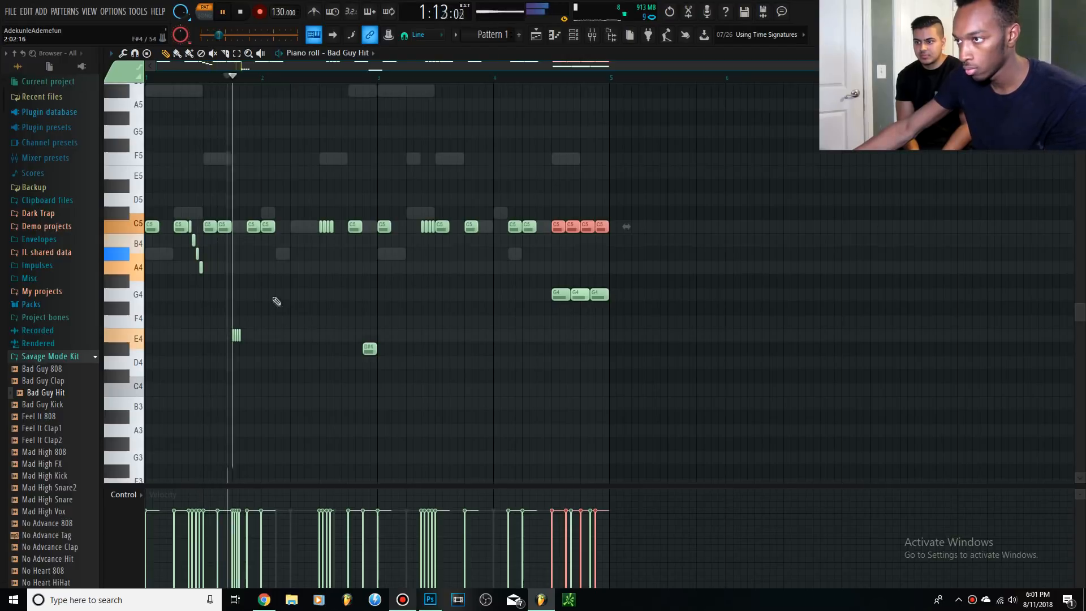
{"action": "right_click", "coordinate": [178, 228]}
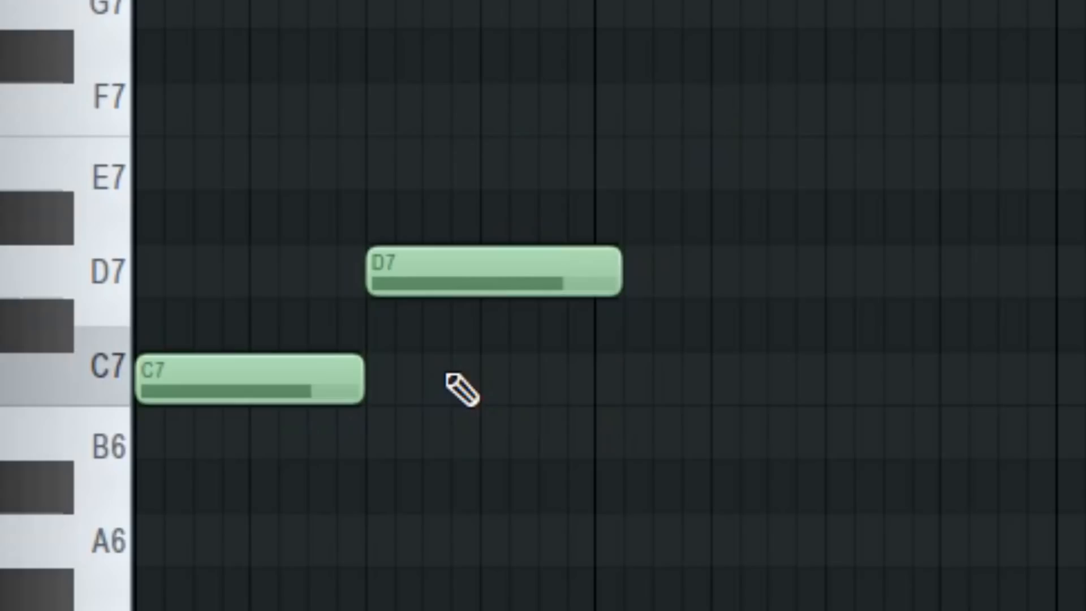
- Add a long F7 note starting late in bar 2 of the Synth 6 melody and shorten the C7 note before it
{"action": "key", "text": "space"}
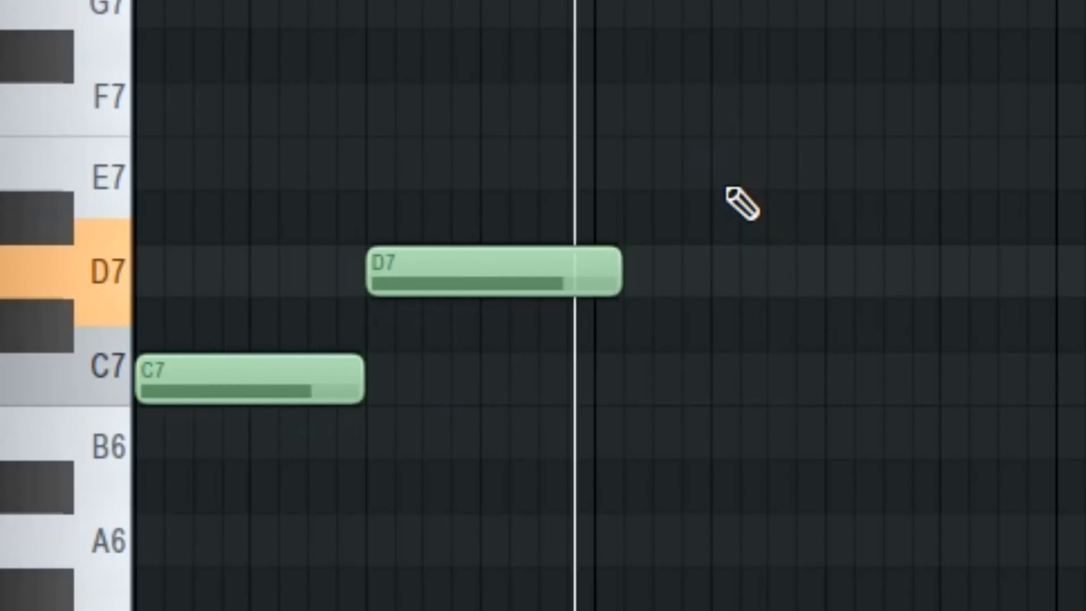
{"action": "key", "text": "space"}
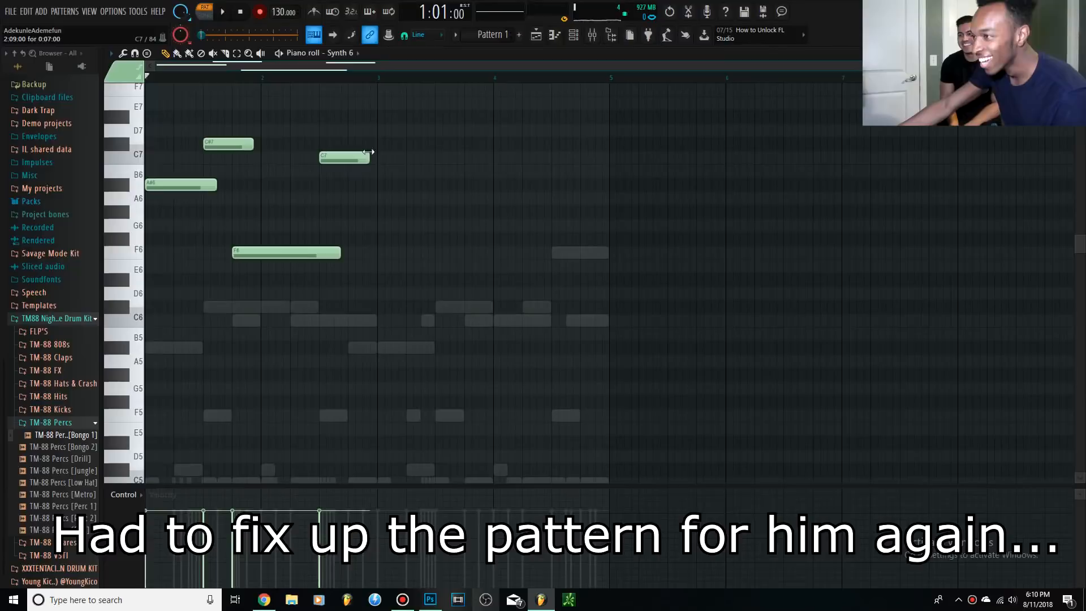
{"action": "left_click", "coordinate": [391, 89]}
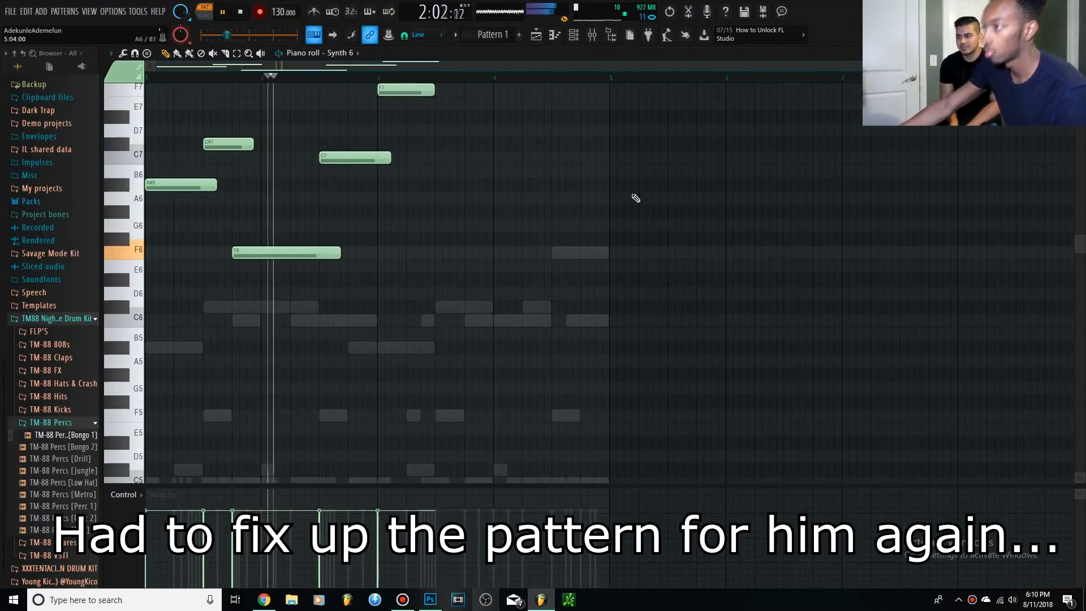
{"action": "left_click_drag", "start_coordinate": [406, 90], "coordinate": [376, 89]}
{"action": "left_click_drag", "start_coordinate": [390, 157], "coordinate": [354, 157]}
{"action": "key", "text": "space"}
{"action": "left_click_drag", "start_coordinate": [406, 90], "coordinate": [435, 90]}
- Add an A#6 note in the middle of bar 3 and a C#7 note following it in the Synth 6 melody
{"action": "left_click_drag", "start_coordinate": [436, 128], "coordinate": [437, 184]}
{"action": "scroll", "coordinate": [455, 119], "scroll_direction": "up", "scroll_amount": 3}
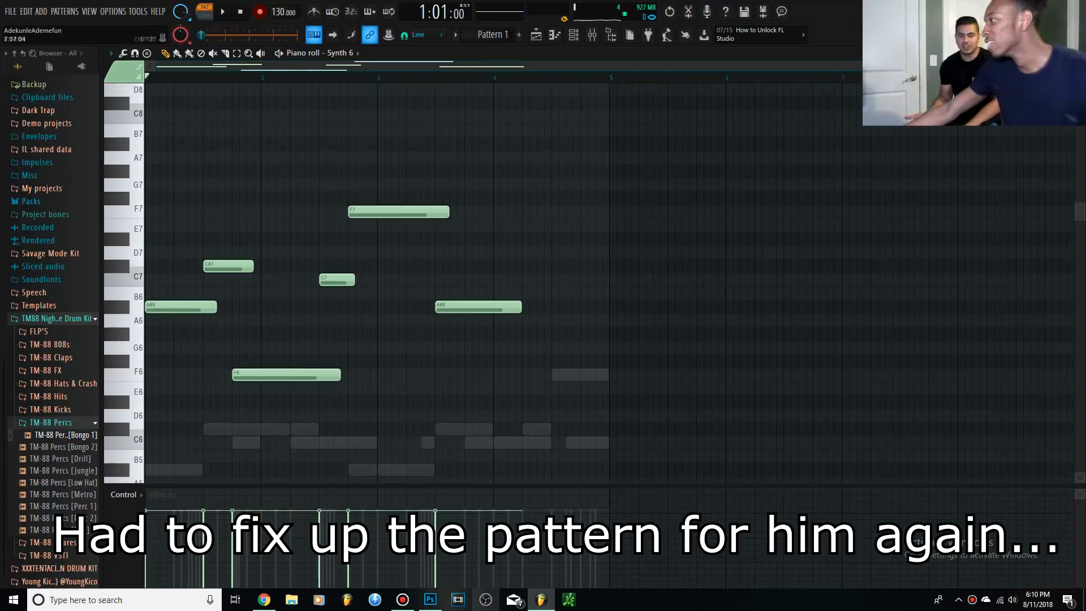
{"action": "scroll", "coordinate": [453, 209], "scroll_direction": "right", "scroll_amount": 1}
{"action": "scroll", "coordinate": [419, 212], "scroll_direction": "left", "scroll_amount": 1}
{"action": "scroll", "coordinate": [418, 212], "scroll_direction": "down", "scroll_amount": 2}
{"action": "key", "text": "space"}
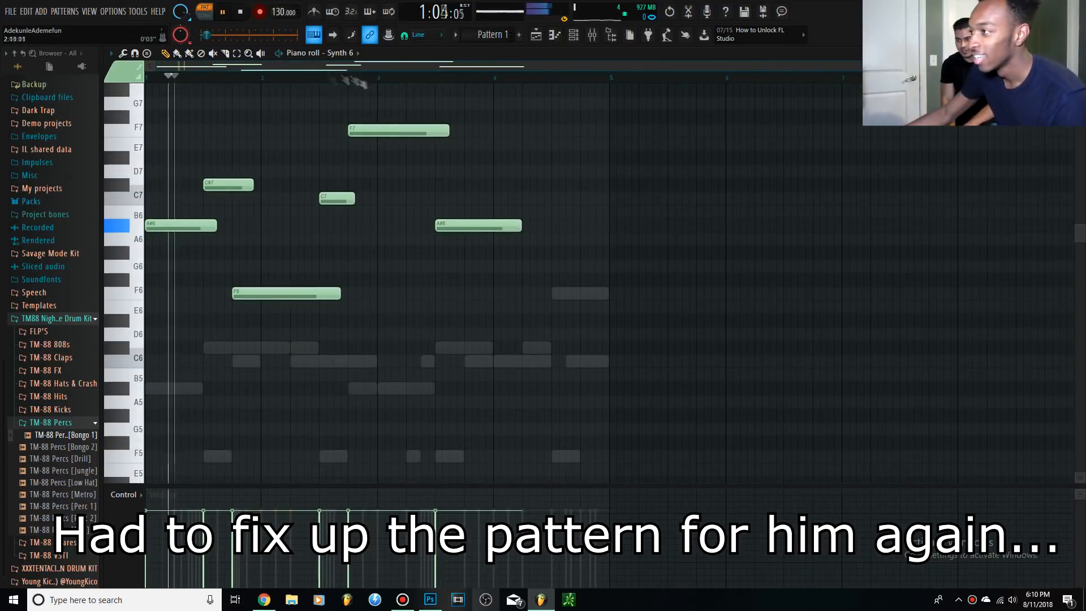
{"action": "left_click", "coordinate": [465, 184]}
{"action": "key", "text": "space"}
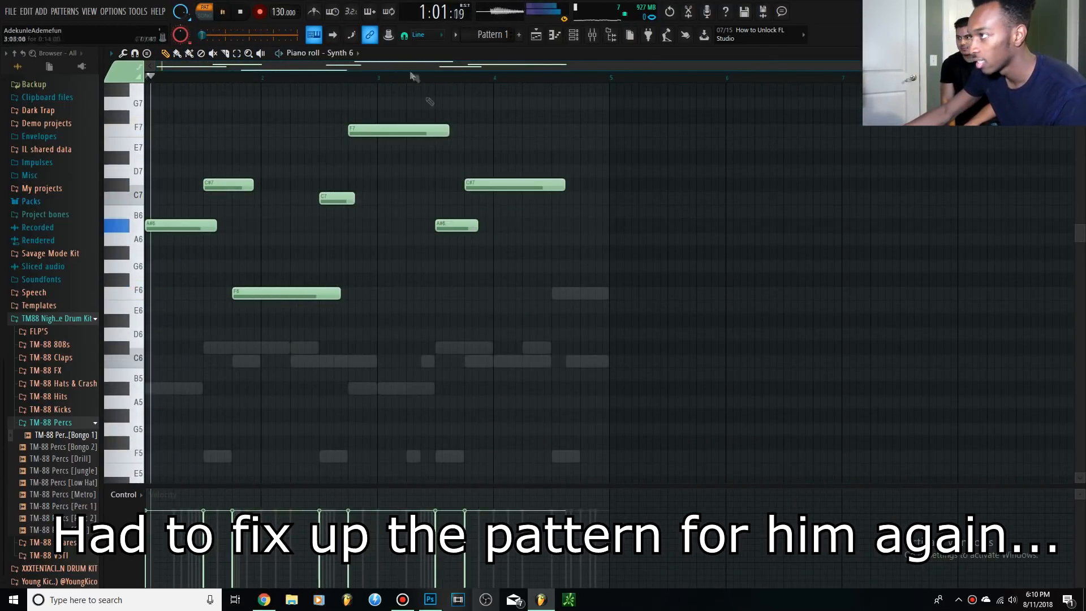
- Shorten the C#7 note and add a C7 note filling bar 4 of the Synth 6 melody
{"action": "left_click_drag", "start_coordinate": [495, 186], "coordinate": [495, 202]}
{"action": "left_click_drag", "start_coordinate": [560, 183], "coordinate": [508, 184]}
{"action": "key", "text": "space"}
{"action": "left_click_drag", "start_coordinate": [594, 199], "coordinate": [608, 199]}
{"action": "key", "text": "space"}
- Transpose all Synth 6 notes down two octaves and lower the long F note around bar 3 one more octave to F4
{"action": "scroll", "coordinate": [626, 245], "scroll_direction": "up", "scroll_amount": 1}
{"action": "key", "text": "ctrl+a"}
{"action": "key", "text": "ctrl+Down"}
{"action": "left_click_drag", "start_coordinate": [423, 227], "coordinate": [371, 266]}
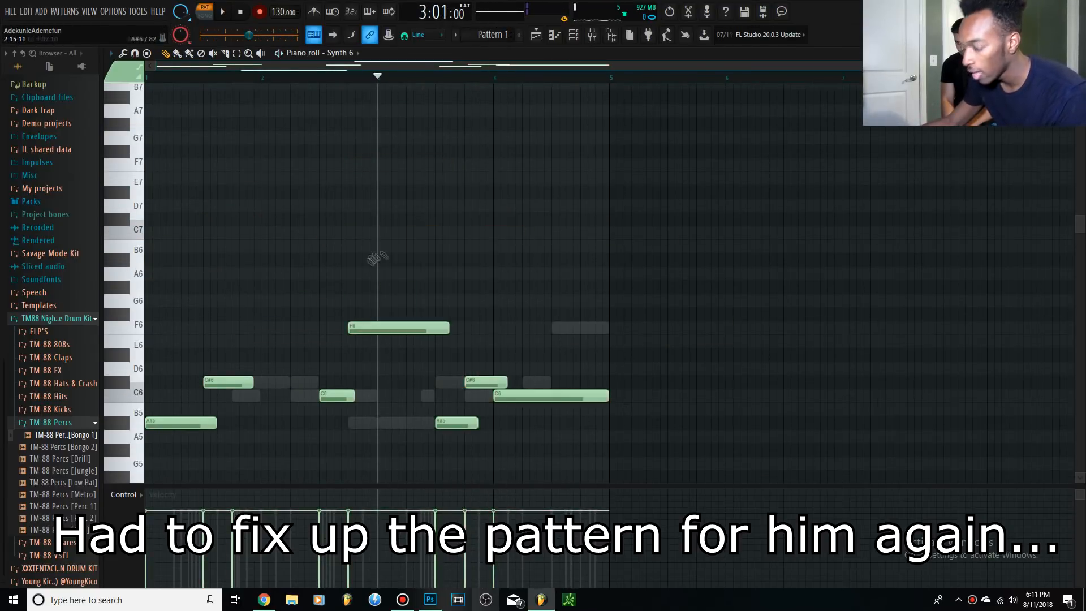
{"action": "key", "text": "ctrl+Down"}
{"action": "scroll", "coordinate": [555, 319], "scroll_direction": "down", "scroll_amount": 6}
{"action": "left_click_drag", "start_coordinate": [403, 175], "coordinate": [404, 337]}
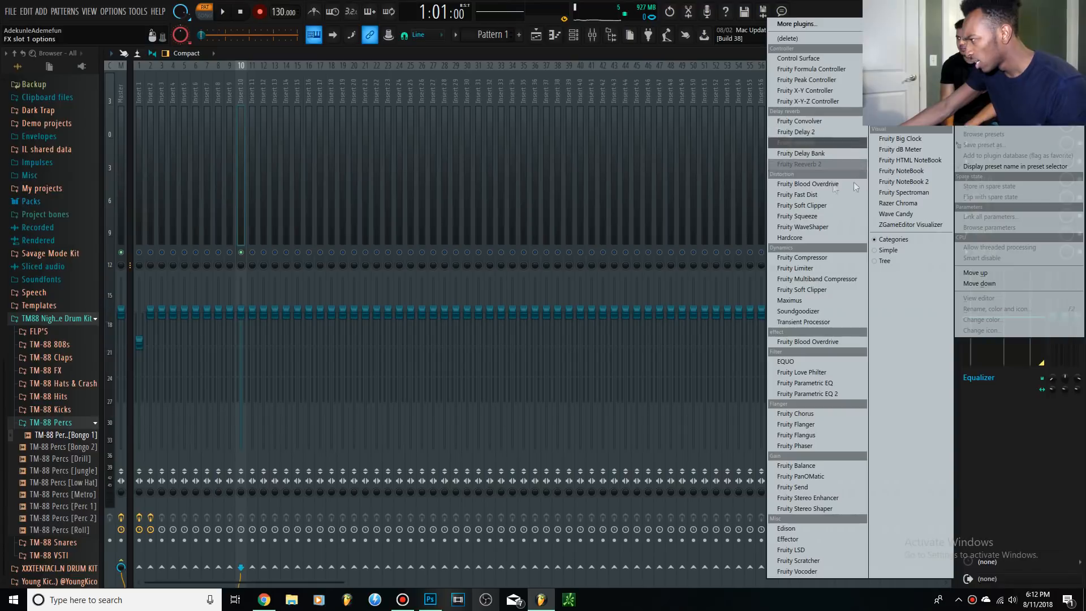
- Add Fruity WaveShaper to the first effect slot of Insert 10, bend its curve upward and open the options of slot 2
{"action": "left_click", "coordinate": [830, 233]}
{"action": "key", "text": "space"}
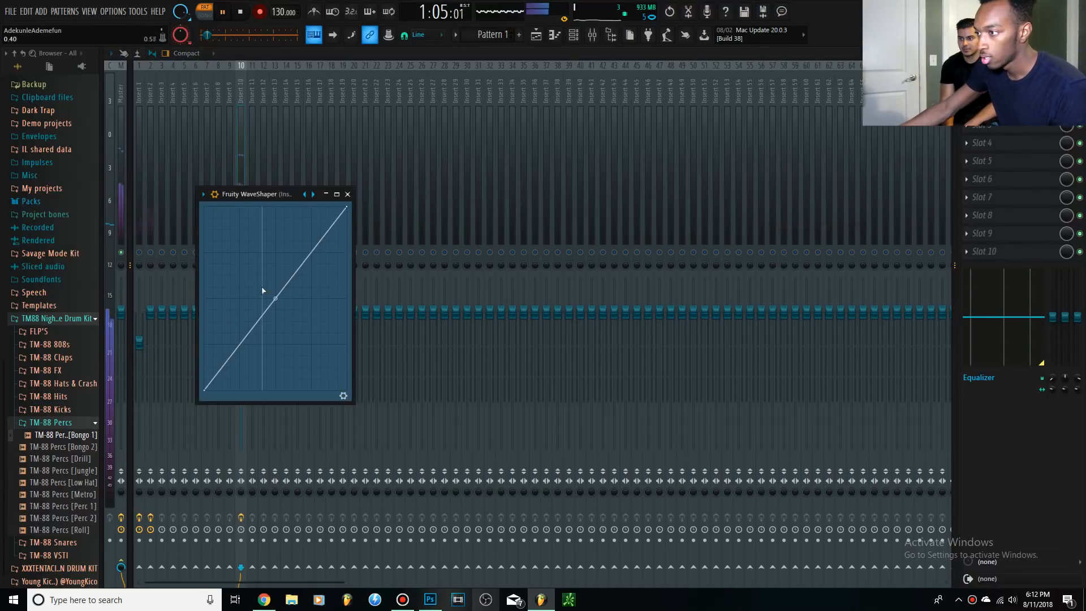
{"action": "left_click_drag", "start_coordinate": [276, 289], "coordinate": [276, 220]}
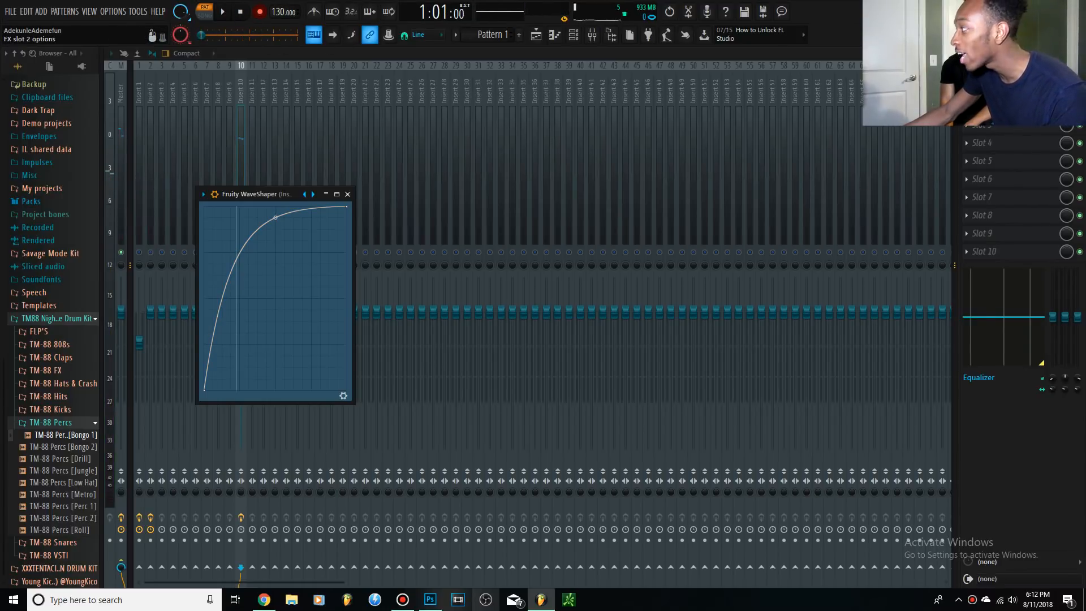
{"action": "left_click", "coordinate": [967, 106]}
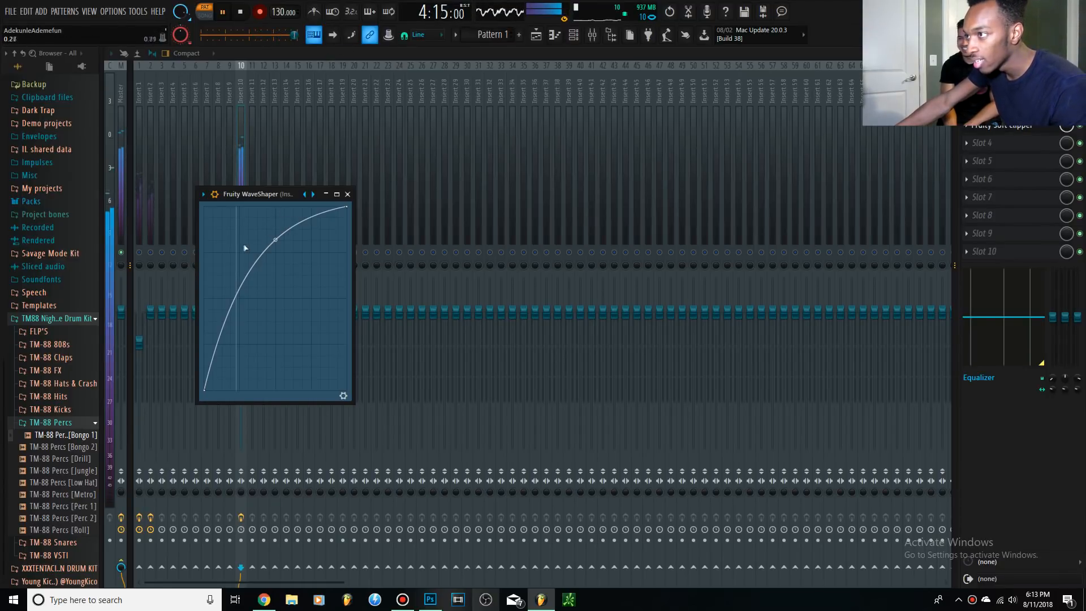
- Stop playback and review the Synth 6 piano roll and the Insert 10 mixer track
{"action": "left_click", "coordinate": [553, 35]}
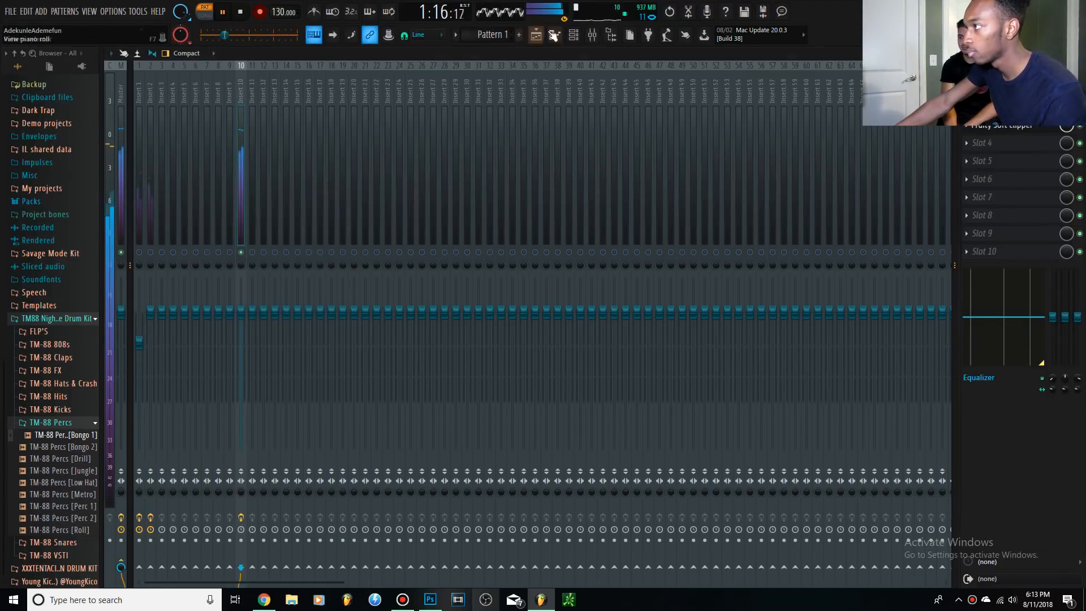
{"action": "left_click", "coordinate": [553, 36]}
{"action": "key", "text": "space"}
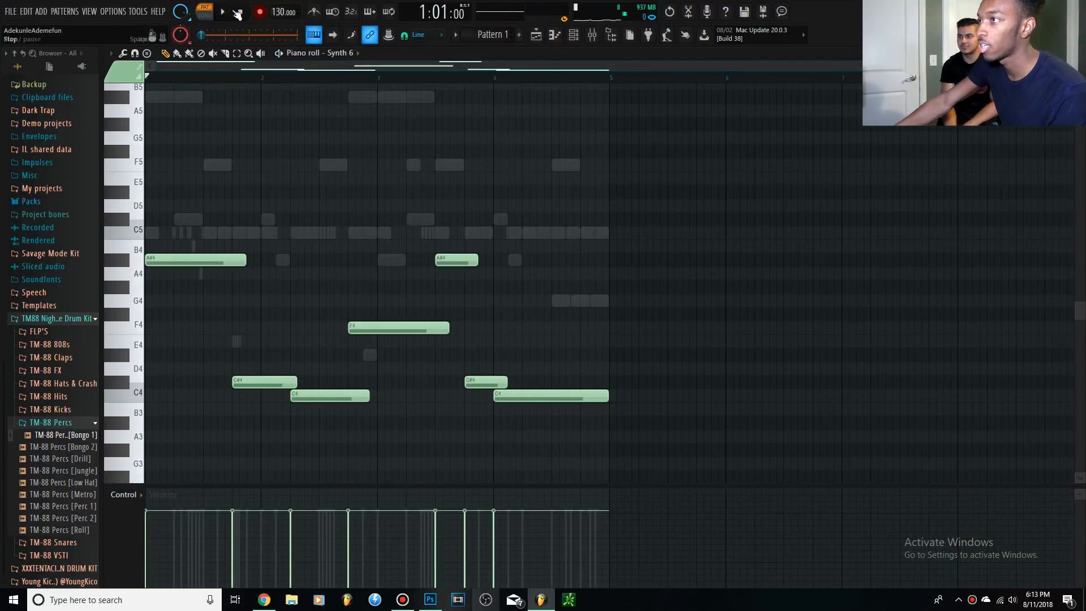
{"action": "left_click", "coordinate": [595, 40]}
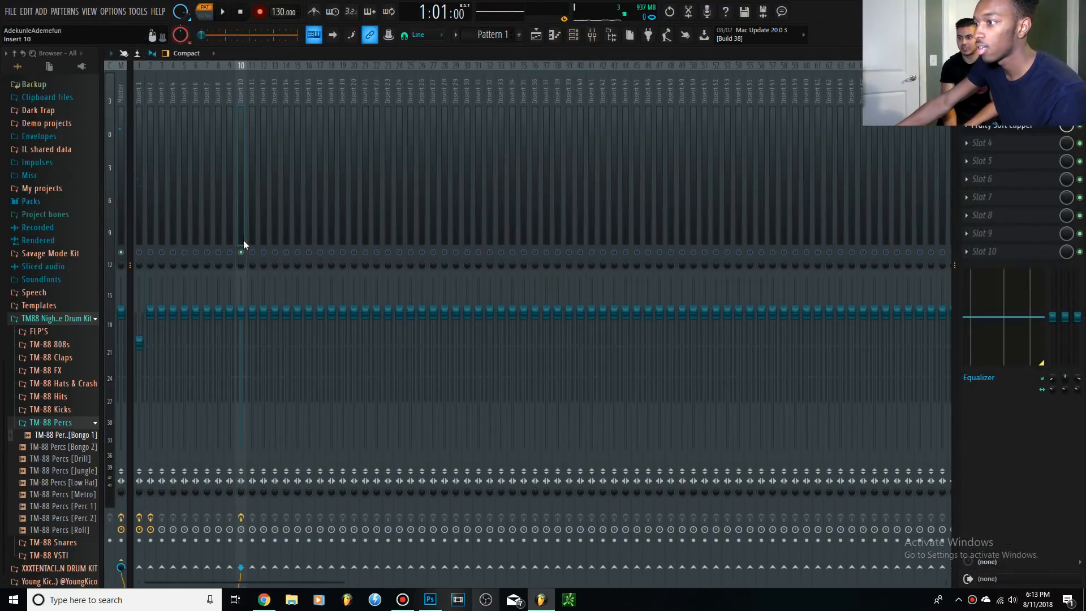
{"action": "left_click", "coordinate": [555, 35]}
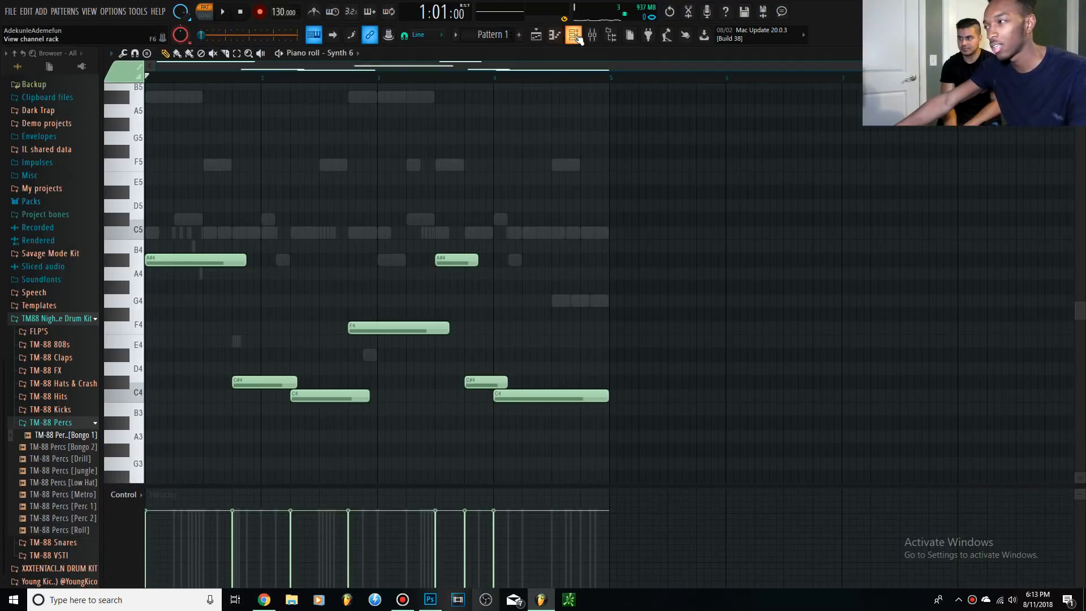
- Add a kick sample from the TM-88 Kicks folder as a new channel between Synth 6 and Bad Guy Hit
{"action": "left_click", "coordinate": [572, 35]}
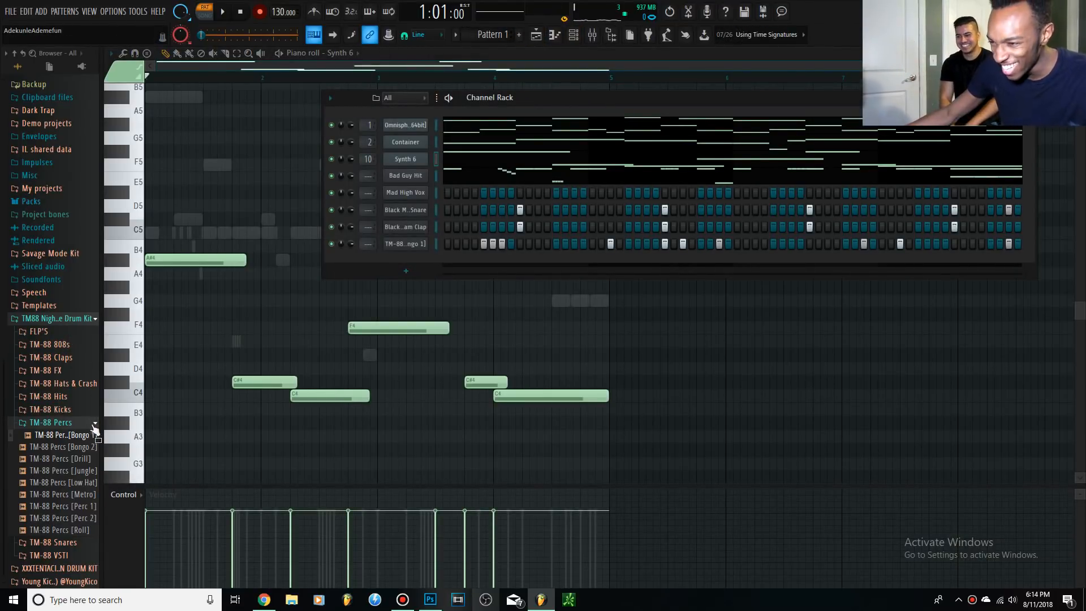
{"action": "left_click", "coordinate": [91, 423]}
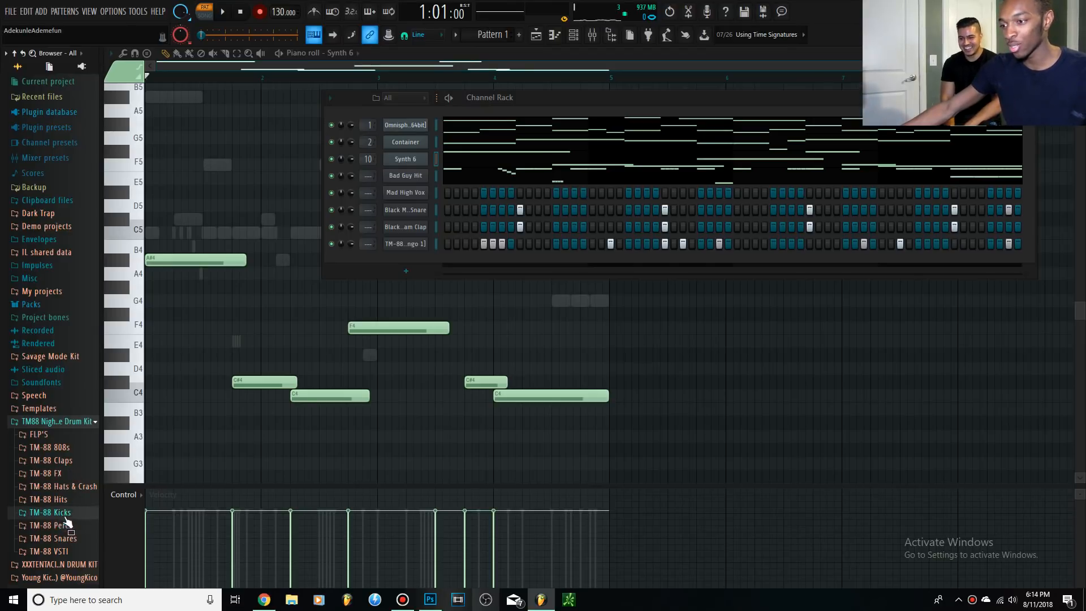
{"action": "left_click", "coordinate": [64, 513]}
{"action": "left_click_drag", "start_coordinate": [403, 183], "coordinate": [412, 166]}
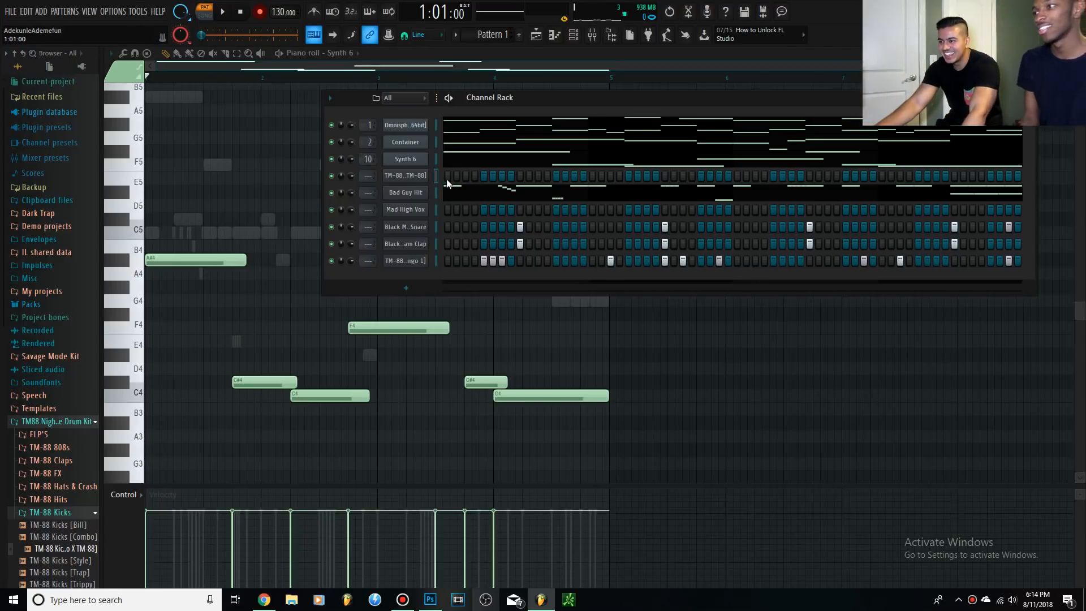
- Place kicks on steps 1, 13, 21, 29, 41, 45 and 49 of the new TM-88 kick channel
{"action": "key", "text": "space"}
{"action": "left_click", "coordinate": [556, 176]}
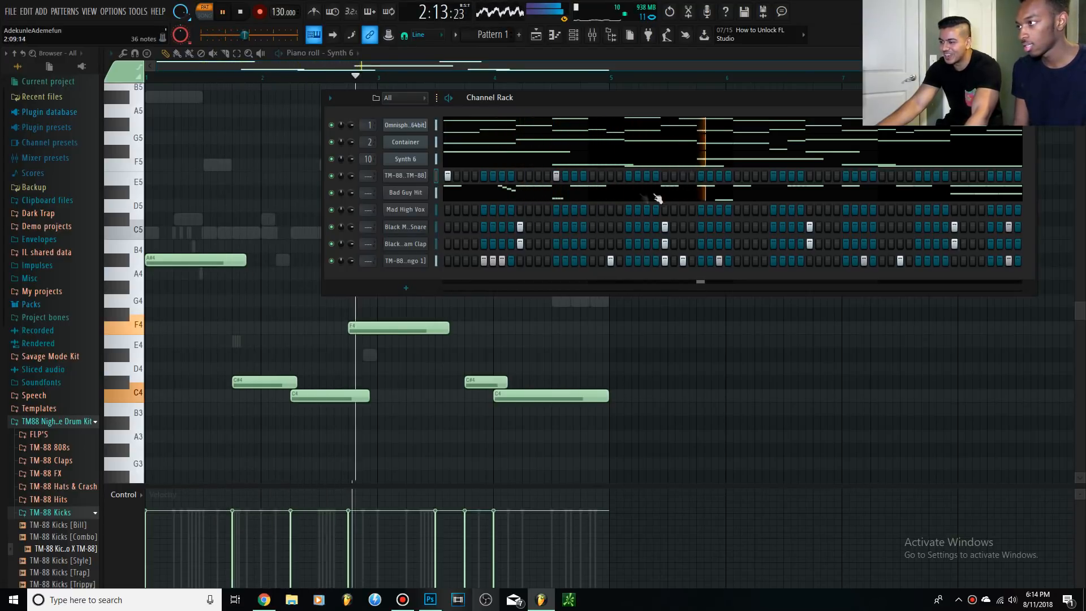
{"action": "key", "text": "space"}
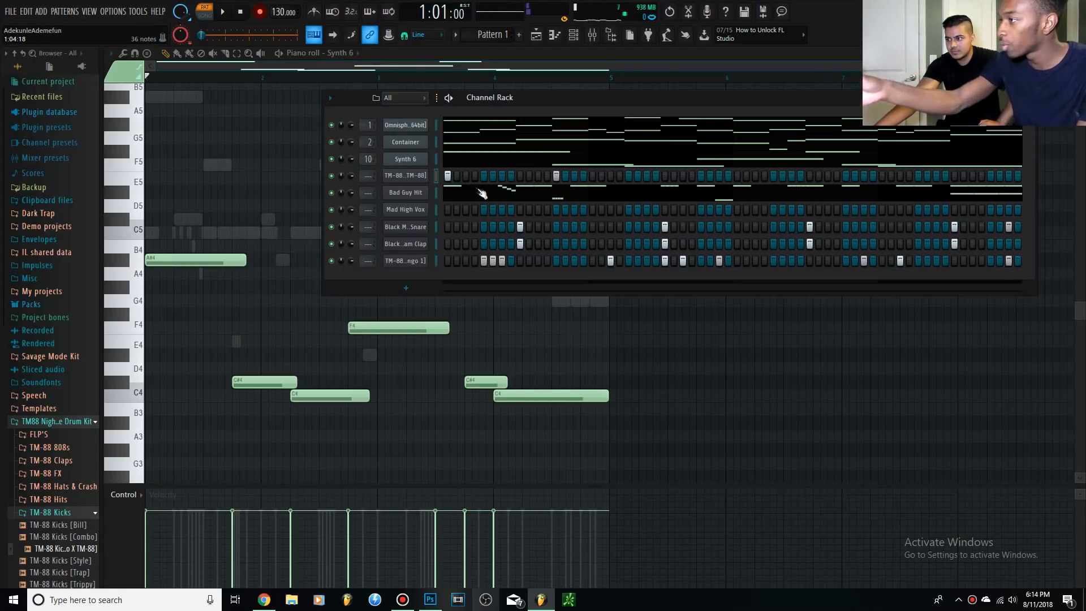
{"action": "left_click", "coordinate": [628, 175]}
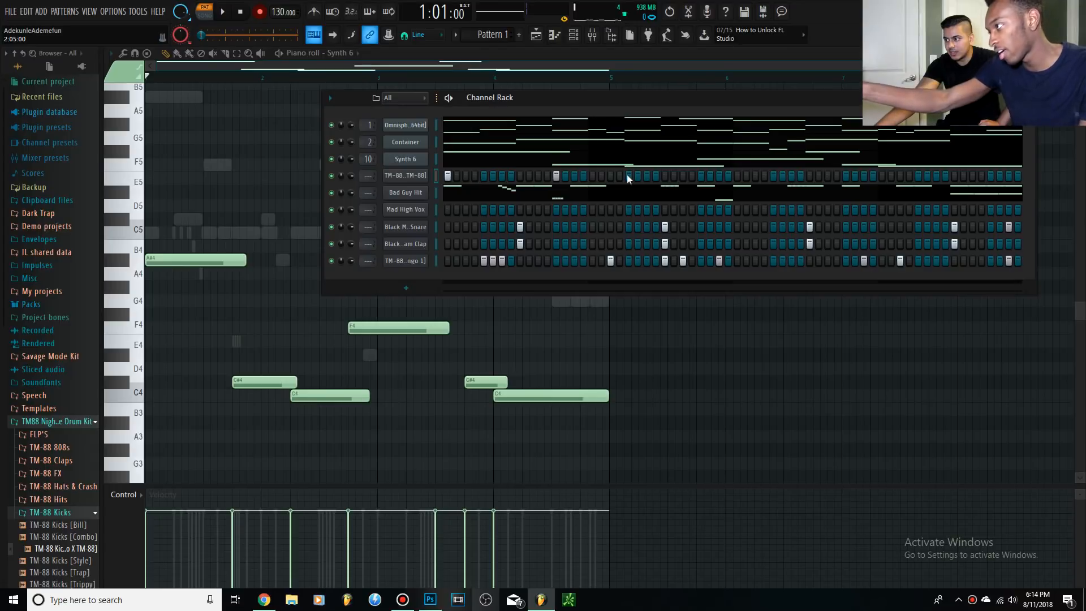
{"action": "left_click", "coordinate": [700, 177]}
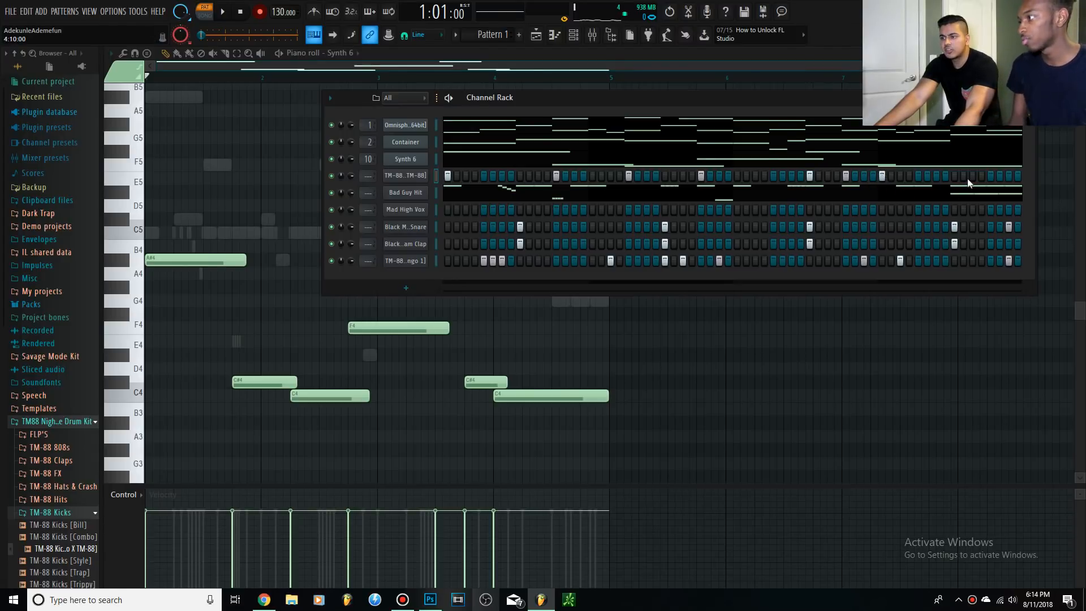
- Play the pattern and add two kicks on steps 63 and 64 at the end of bar 4
{"action": "key", "text": "space"}
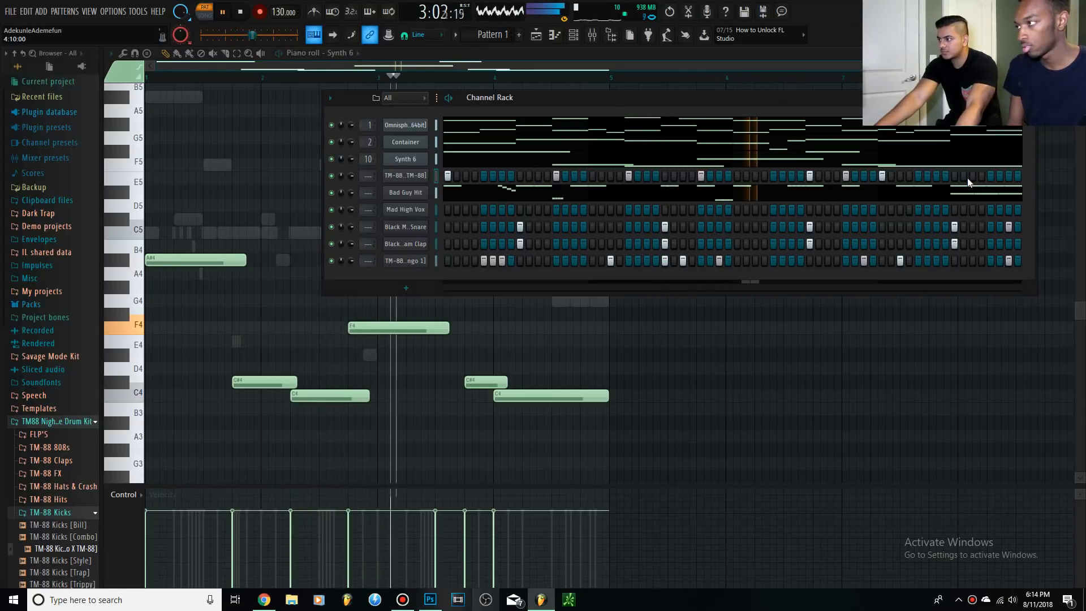
{"action": "left_click", "coordinate": [1008, 176]}
{"action": "left_click", "coordinate": [1017, 177]}
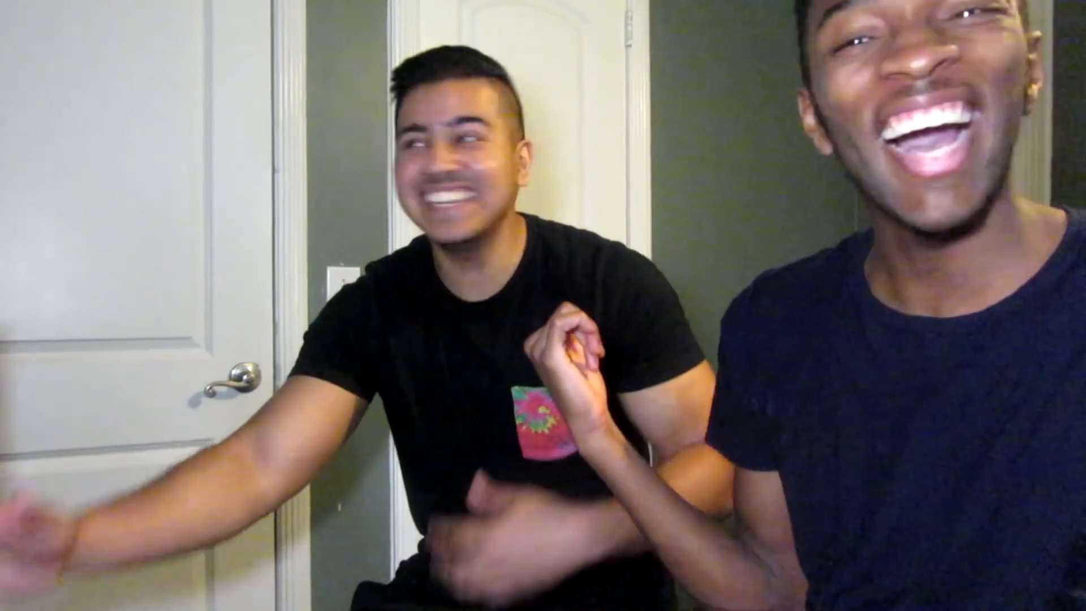